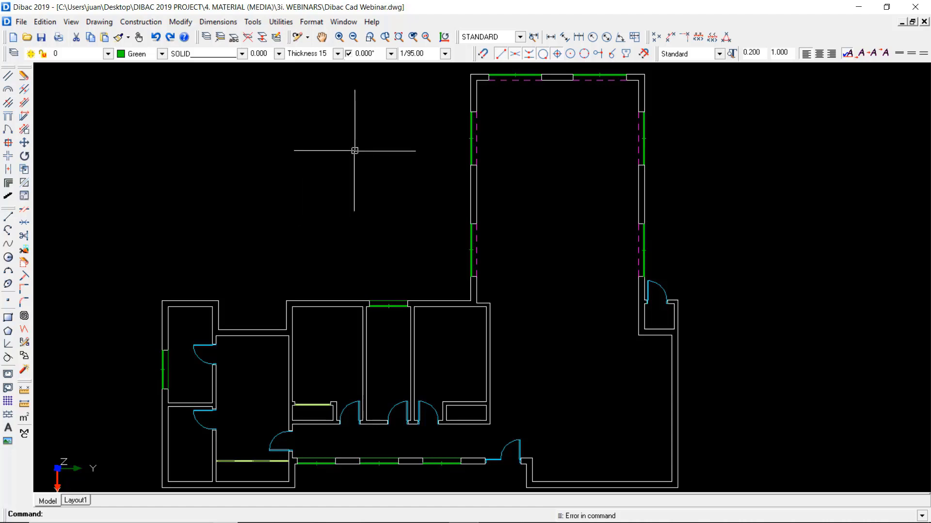
Step: Draw a vertical wall 5.25 long upward from the inner corner beside the entrance door
{"action": "middle_click_drag", "start_coordinate": [335, 216], "coordinate": [301, 152]}
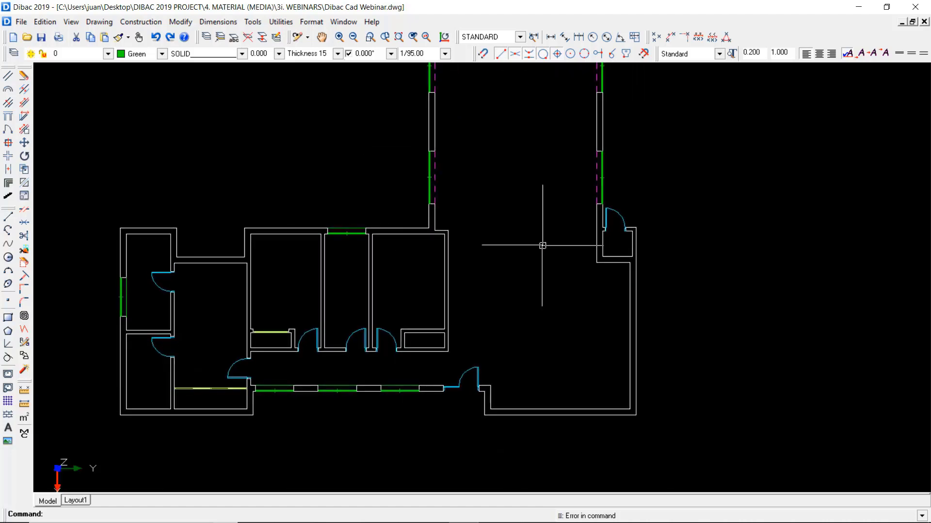
{"action": "scroll", "coordinate": [550, 252], "scroll_direction": "up", "scroll_amount": 2}
{"action": "middle_click_drag", "start_coordinate": [546, 225], "coordinate": [549, 181]}
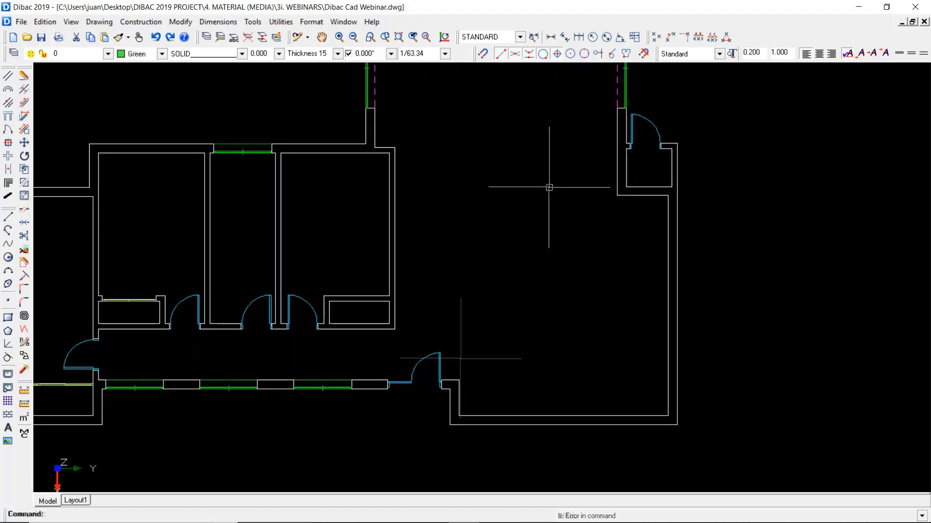
{"action": "key", "text": "Return"}
{"action": "left_click", "coordinate": [459, 380]}
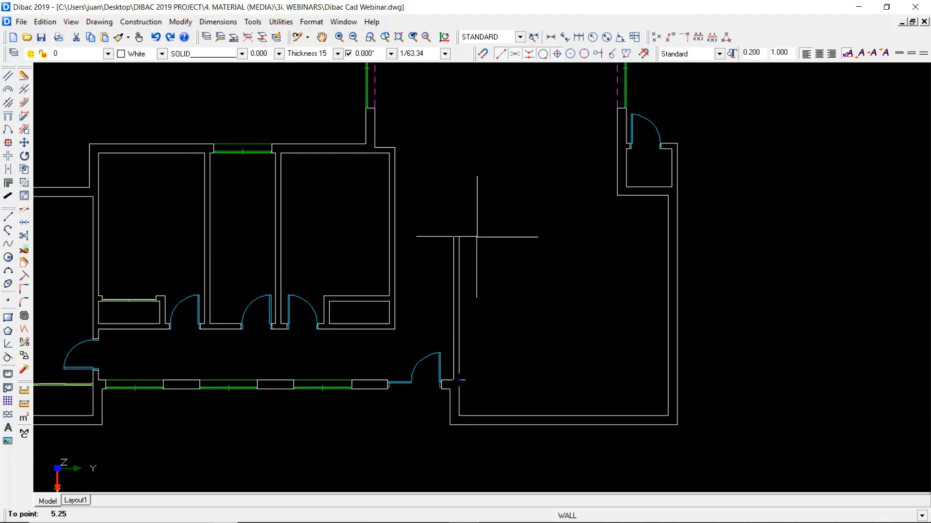
{"action": "key", "text": "Return"}
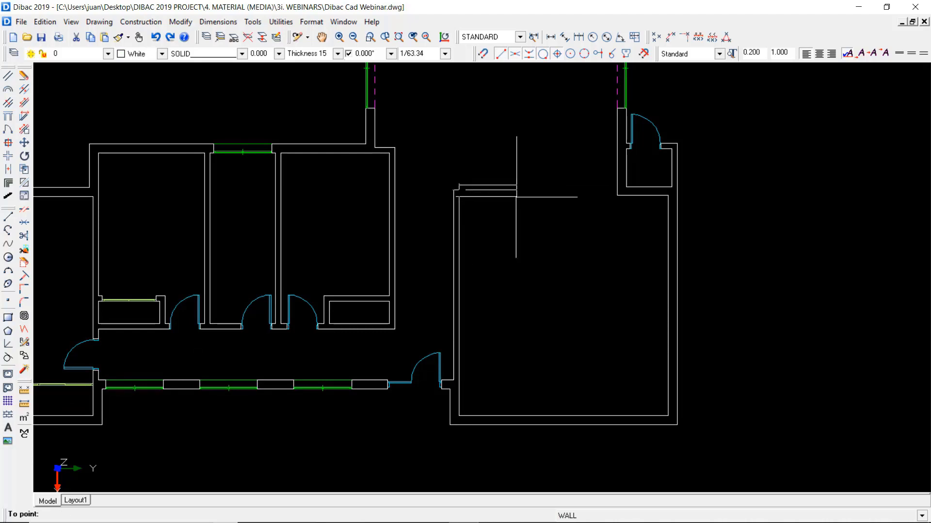
Step: Continue the wall horizontally to the existing wall corner beside the small closet, closing off the large room
{"action": "scroll", "coordinate": [525, 188], "scroll_direction": "up", "scroll_amount": 1}
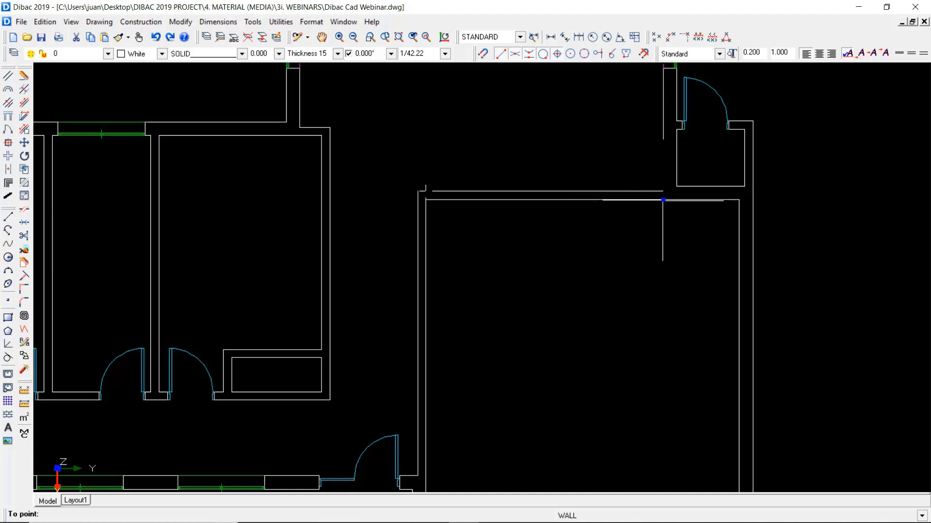
{"action": "left_click", "coordinate": [663, 199]}
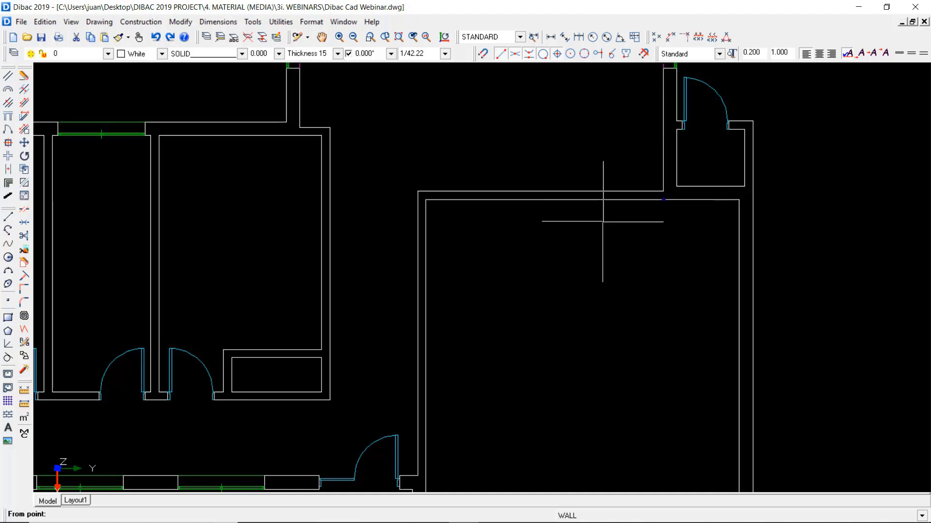
{"action": "key", "text": "Escape"}
{"action": "scroll", "coordinate": [543, 237], "scroll_direction": "down", "scroll_amount": 2}
{"action": "middle_click_drag", "start_coordinate": [542, 236], "coordinate": [539, 226]}
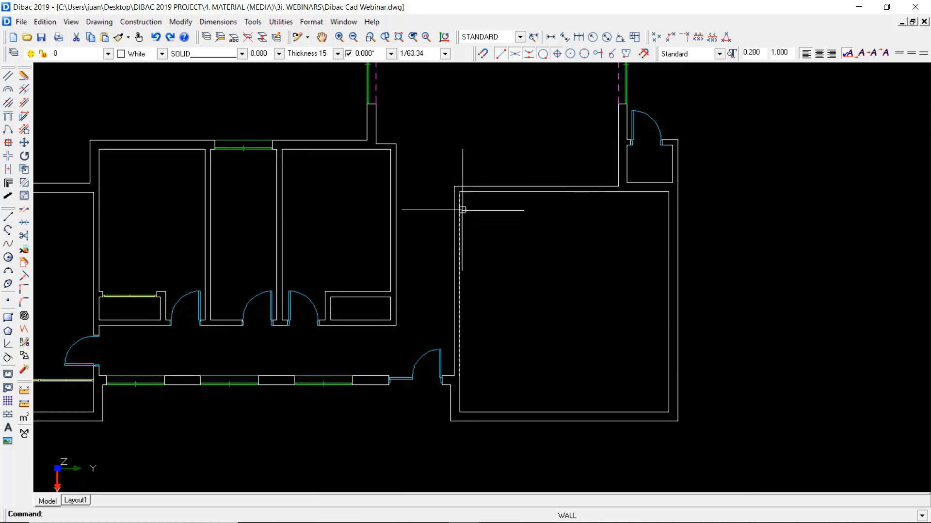
Step: Extend the bedroom closet's upper wall across the large enclosed room and clean up its crossing with the new vertical wall
{"action": "scroll", "coordinate": [458, 349], "scroll_direction": "up", "scroll_amount": 2}
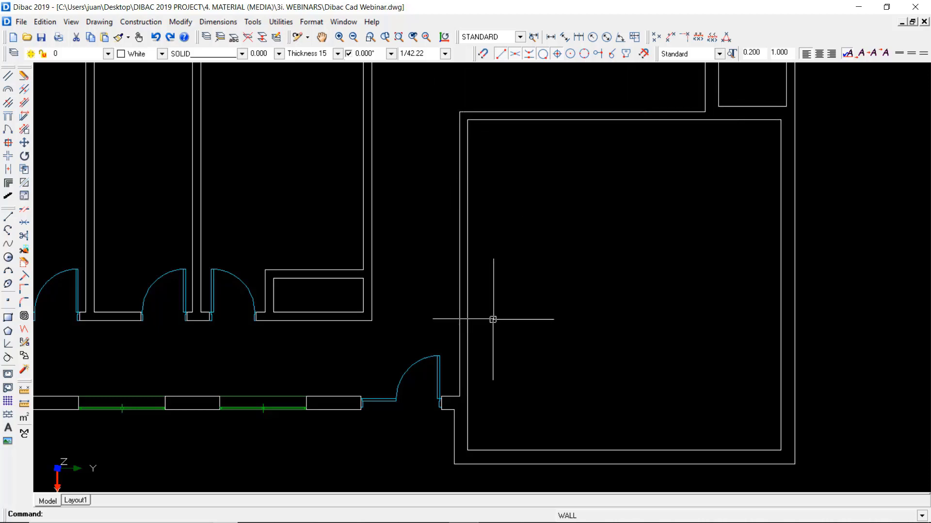
{"action": "scroll", "coordinate": [492, 318], "scroll_direction": "down", "scroll_amount": 2}
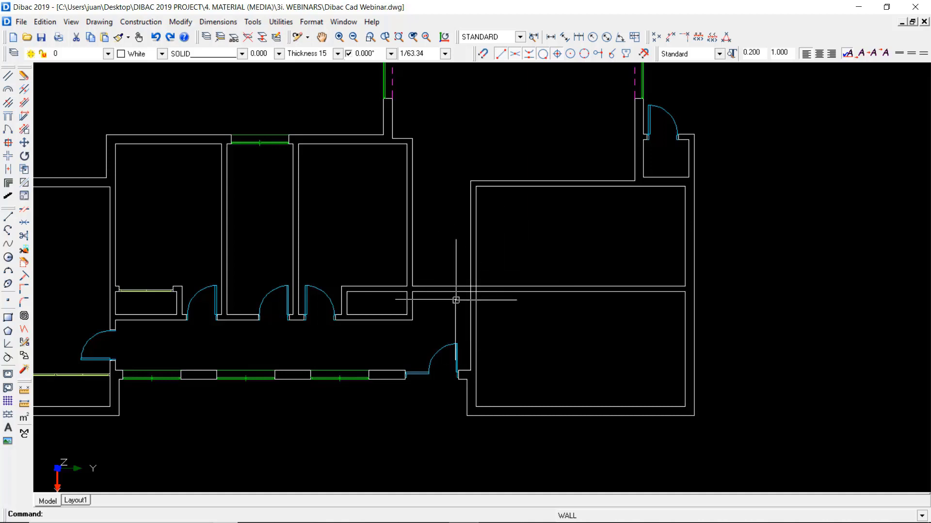
{"action": "scroll", "coordinate": [479, 299], "scroll_direction": "up", "scroll_amount": 2}
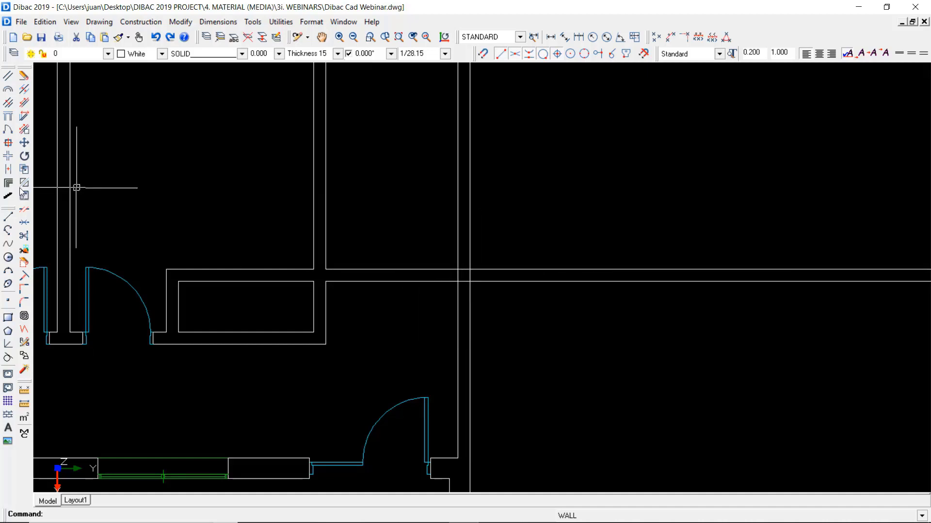
{"action": "left_click", "coordinate": [8, 156]}
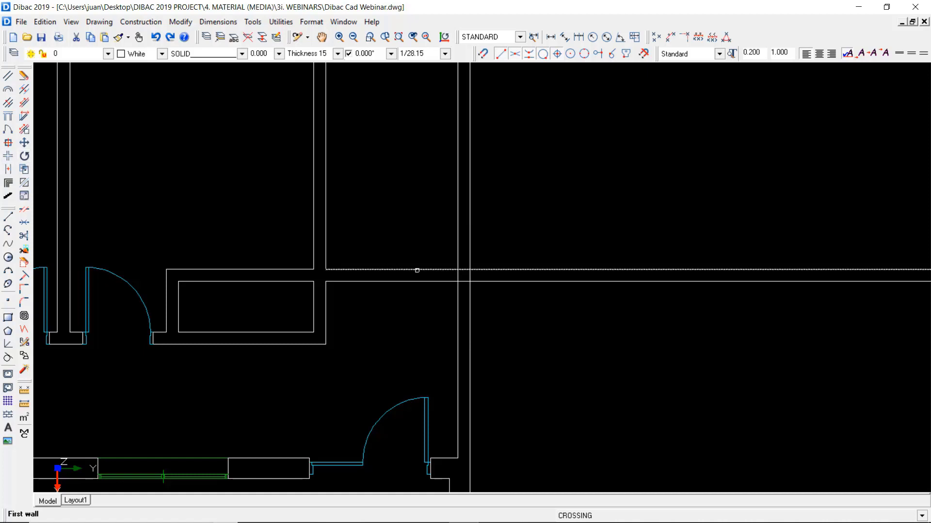
{"action": "key", "text": "Escape"}
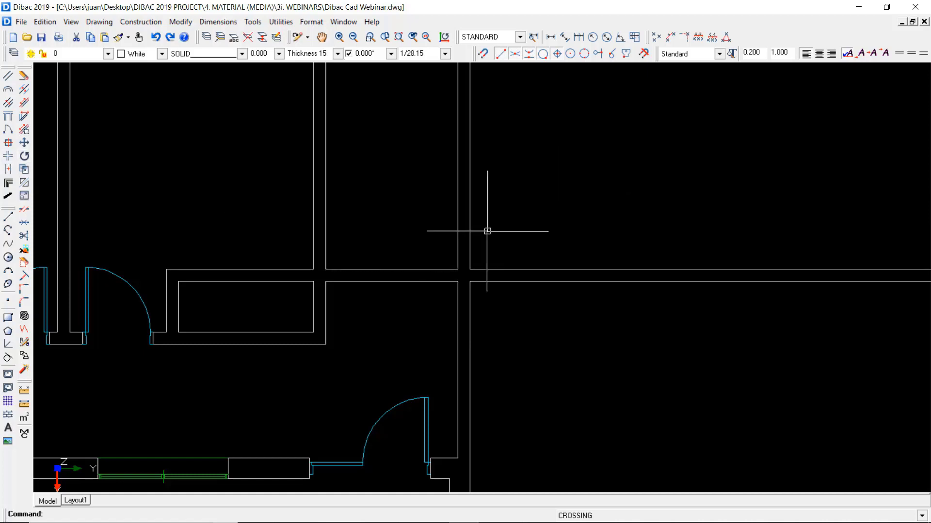
{"action": "scroll", "coordinate": [480, 315], "scroll_direction": "down", "scroll_amount": 3}
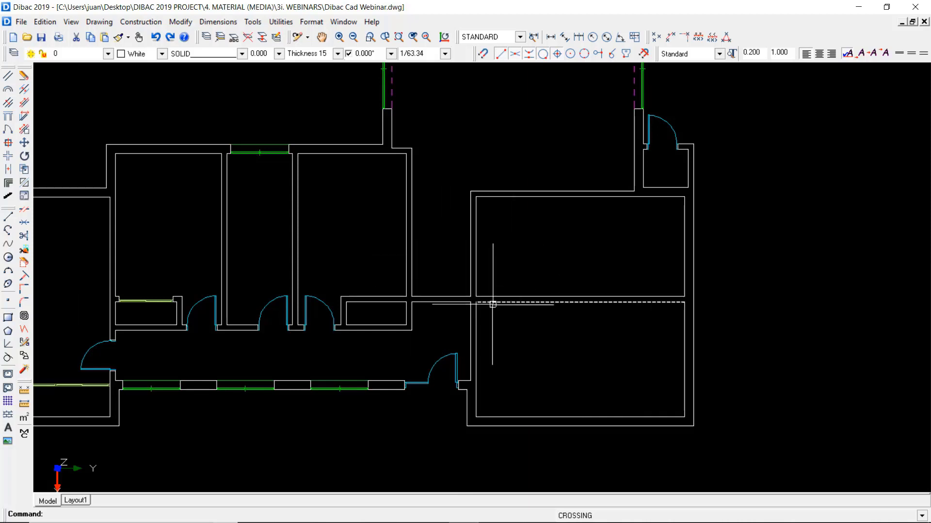
Step: Delete the horizontal wall segments running from the bedroom closet to the far side of the large room
{"action": "left_click", "coordinate": [24, 75]}
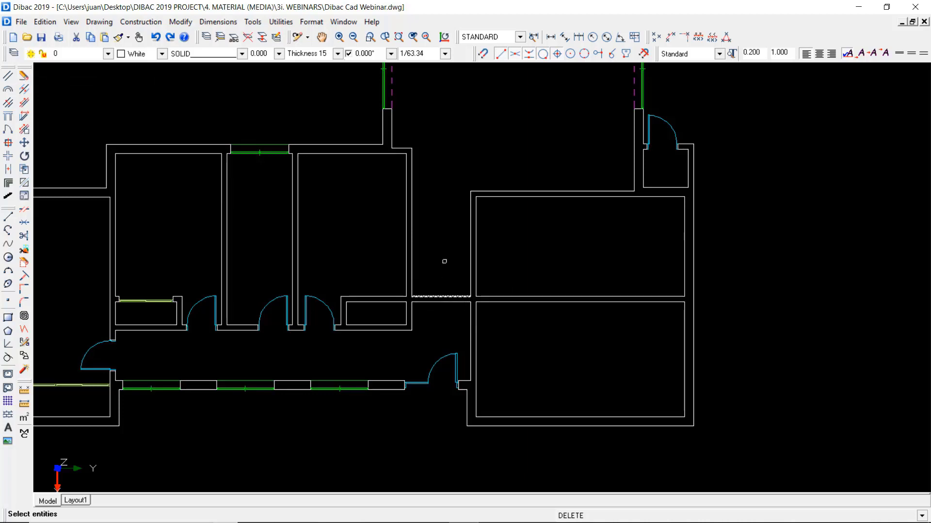
{"action": "scroll", "coordinate": [436, 301], "scroll_direction": "up", "scroll_amount": 2}
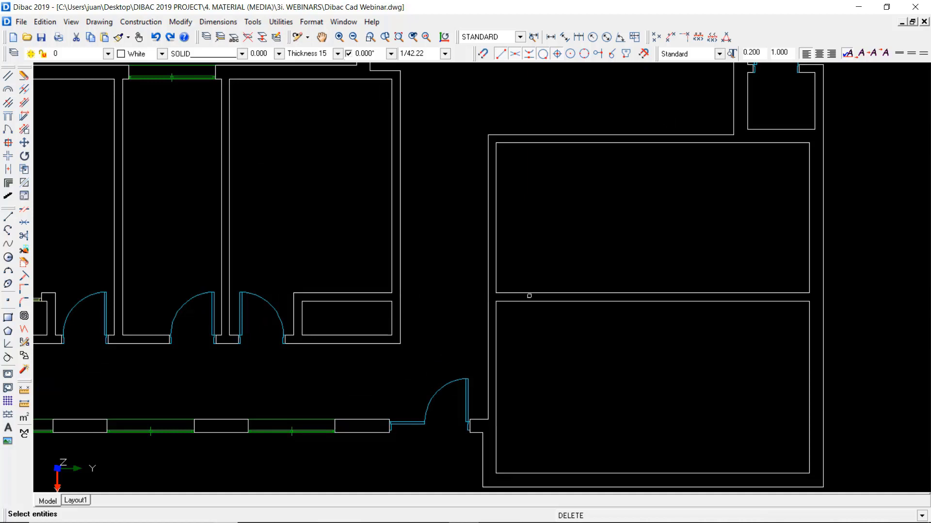
{"action": "left_click", "coordinate": [529, 293]}
{"action": "right_click", "coordinate": [545, 248]}
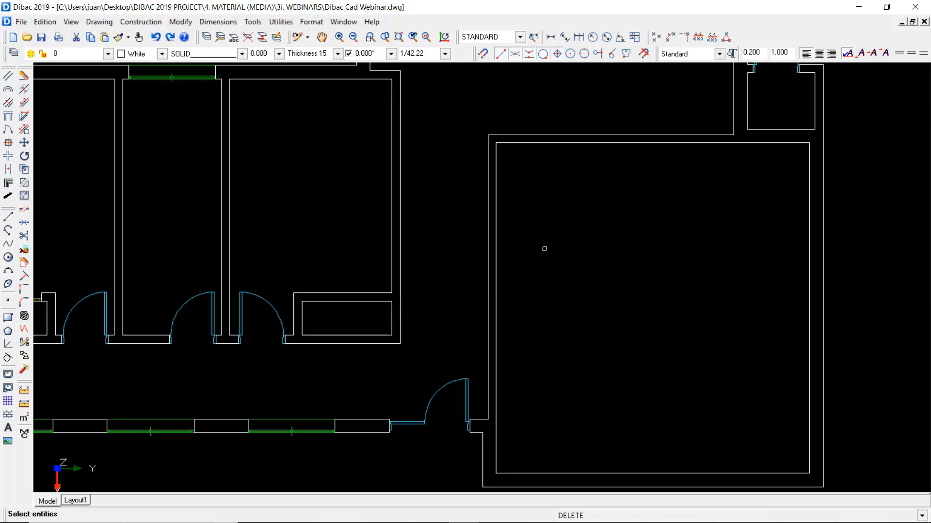
{"action": "scroll", "coordinate": [474, 290], "scroll_direction": "down", "scroll_amount": 2}
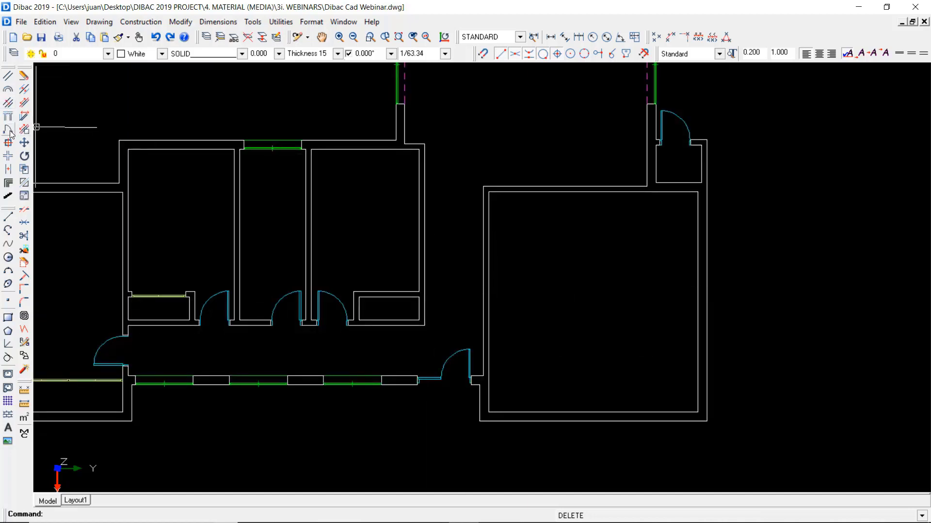
Step: Create a parallel wall inside the large room at a distance of 1.8 from the new vertical wall
{"action": "left_click", "coordinate": [8, 103]}
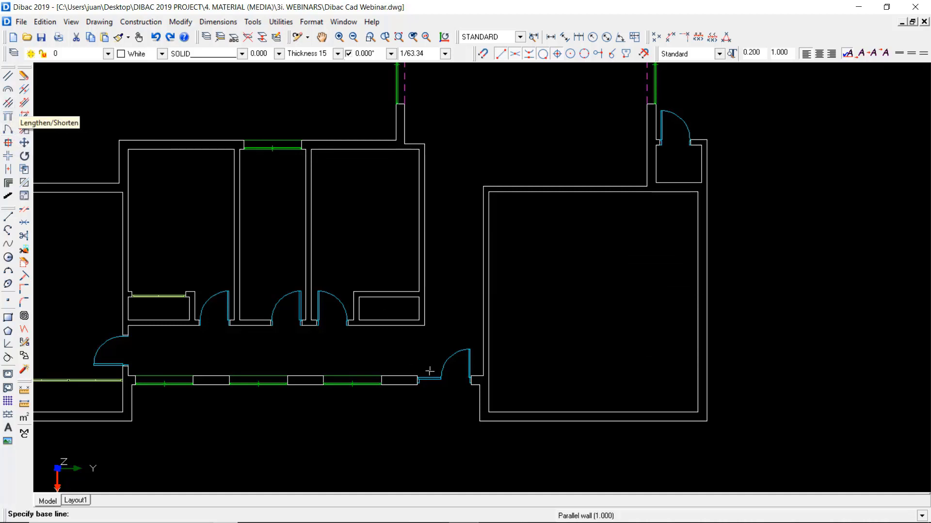
{"action": "type", "text": "1.8"}
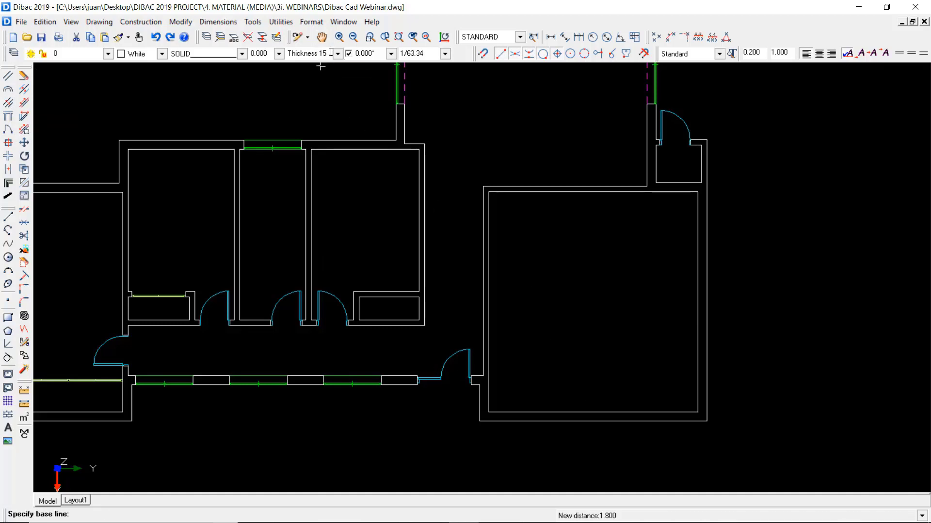
{"action": "left_click", "coordinate": [489, 237]}
{"action": "left_click", "coordinate": [595, 251]}
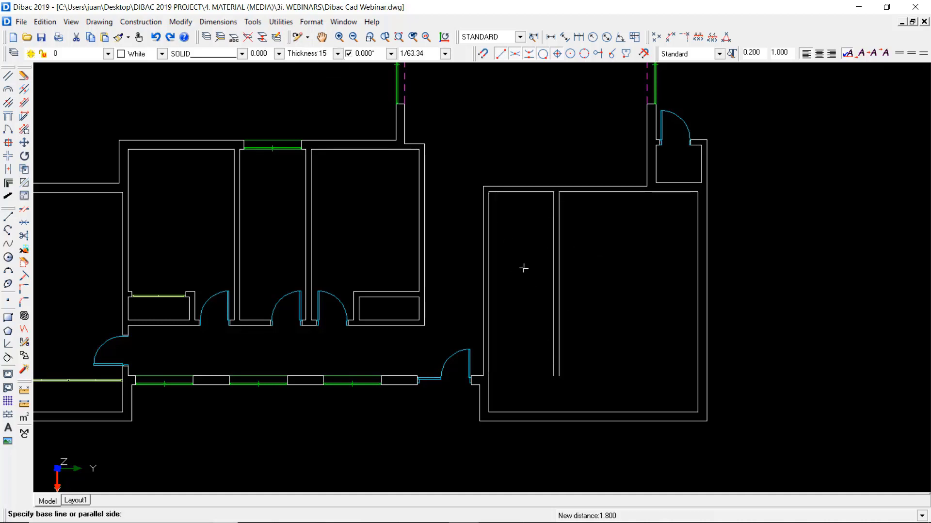
{"action": "scroll", "coordinate": [567, 255], "scroll_direction": "up", "scroll_amount": 3}
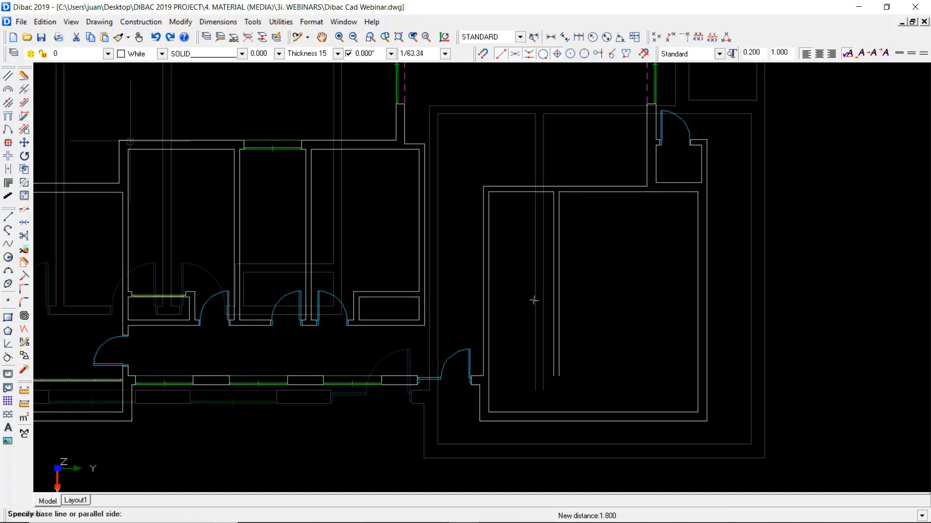
{"action": "key", "text": "Escape"}
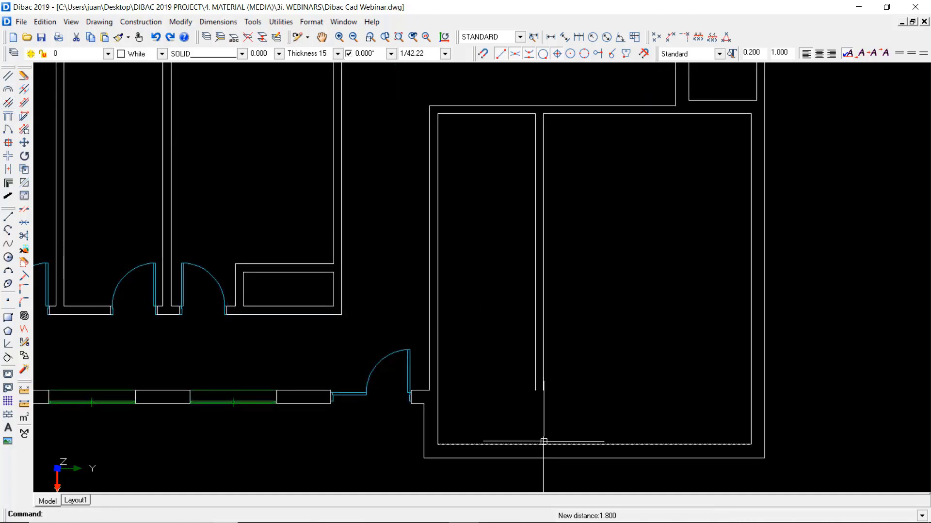
Step: Lengthen the parallel partition wall down to the inner face of the room's lower wall
{"action": "left_click", "coordinate": [26, 104]}
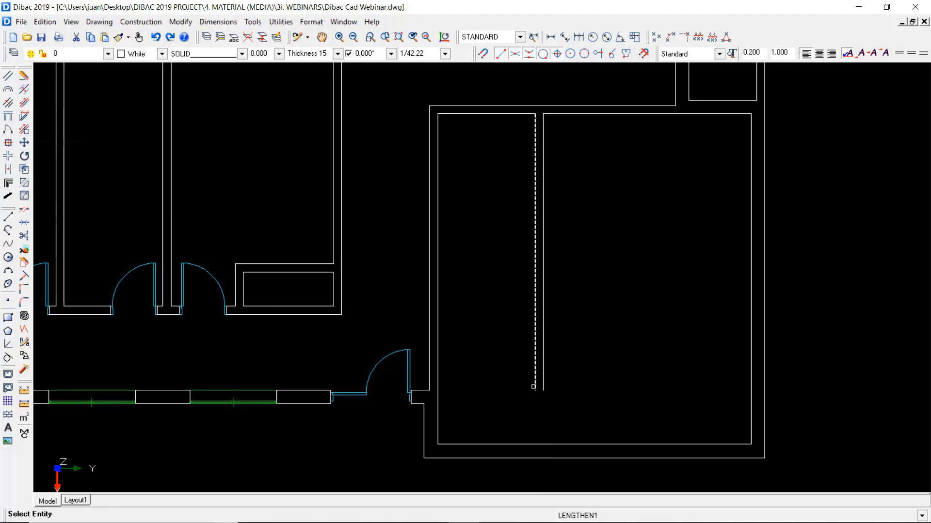
{"action": "left_click", "coordinate": [533, 387]}
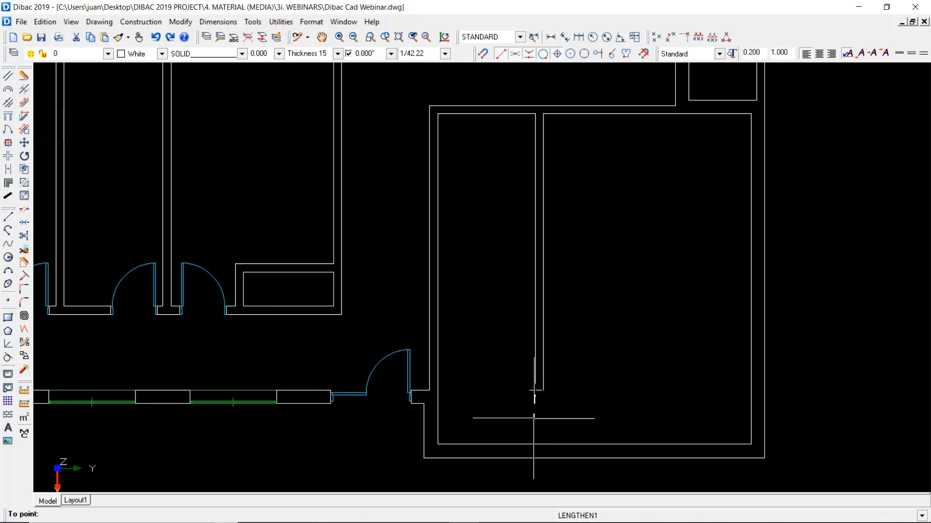
{"action": "left_click", "coordinate": [534, 442]}
{"action": "key", "text": "Escape"}
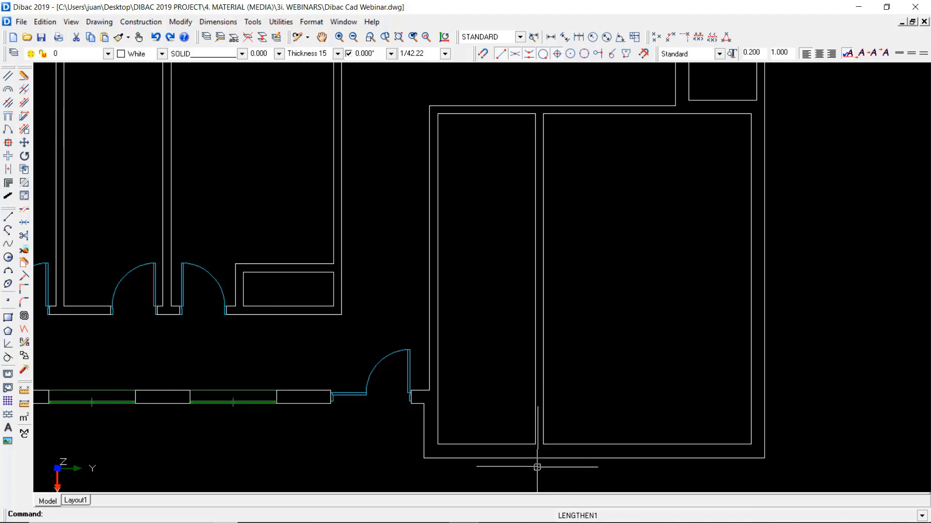
Step: Add a horizontal partition across the narrow room, parallel to its upper wall at a distance of 1.8
{"action": "scroll", "coordinate": [706, 270], "scroll_direction": "down", "scroll_amount": 2}
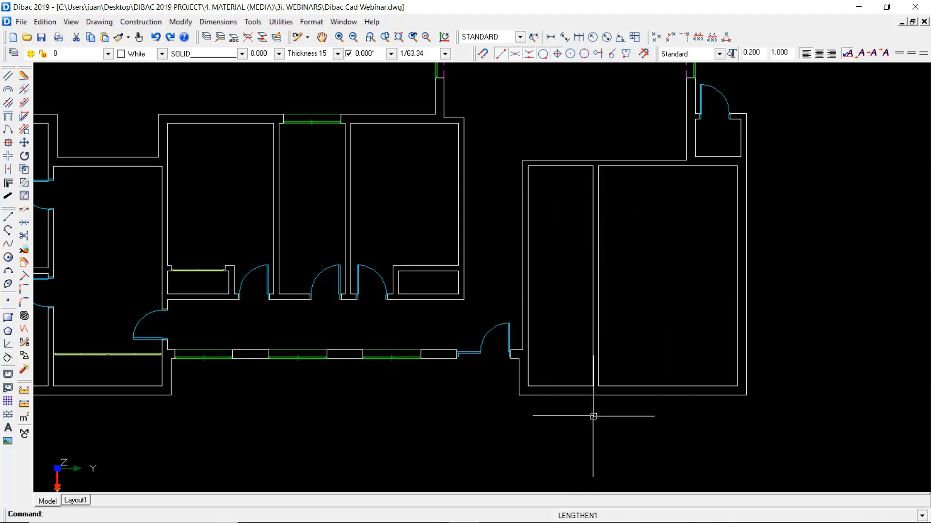
{"action": "left_click", "coordinate": [625, 237]}
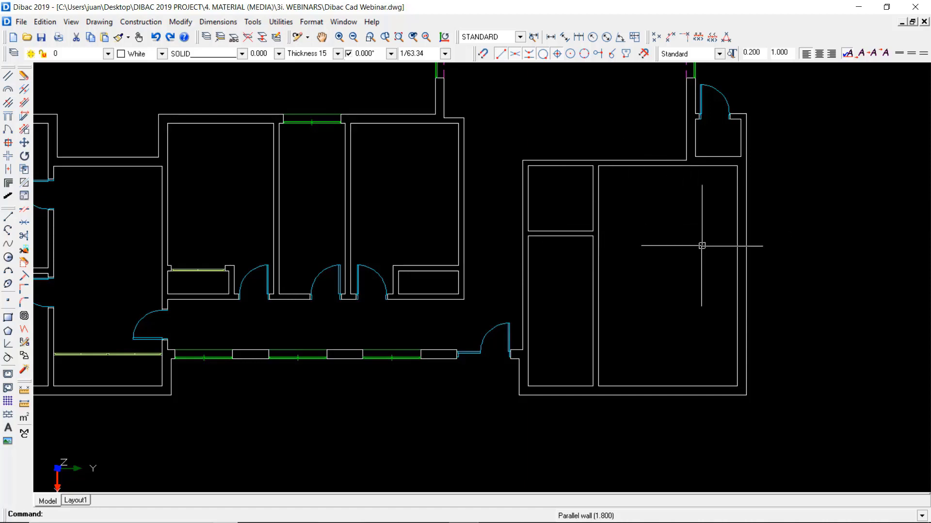
Step: Divide the wide room along its outer wall with Divide, using number 3 and length 3.83
{"action": "left_click", "coordinate": [9, 117]}
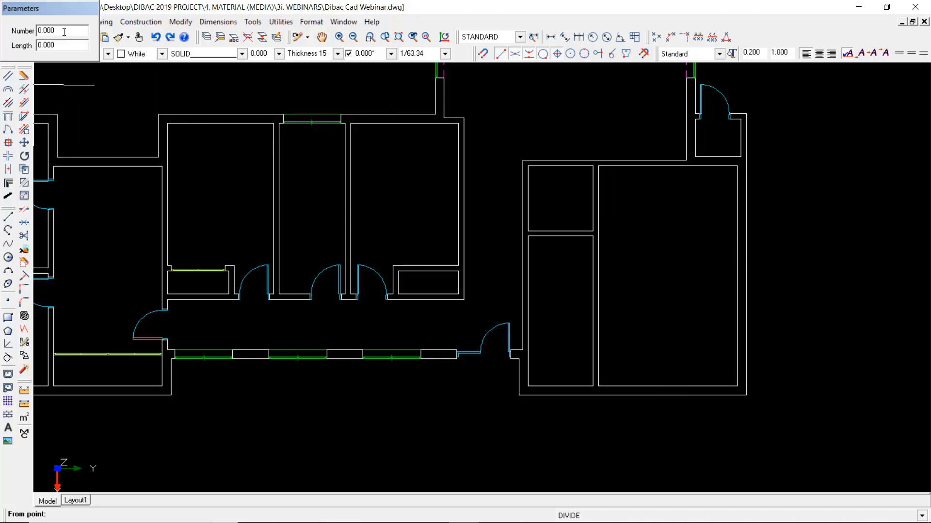
{"action": "type", "text": "3"}
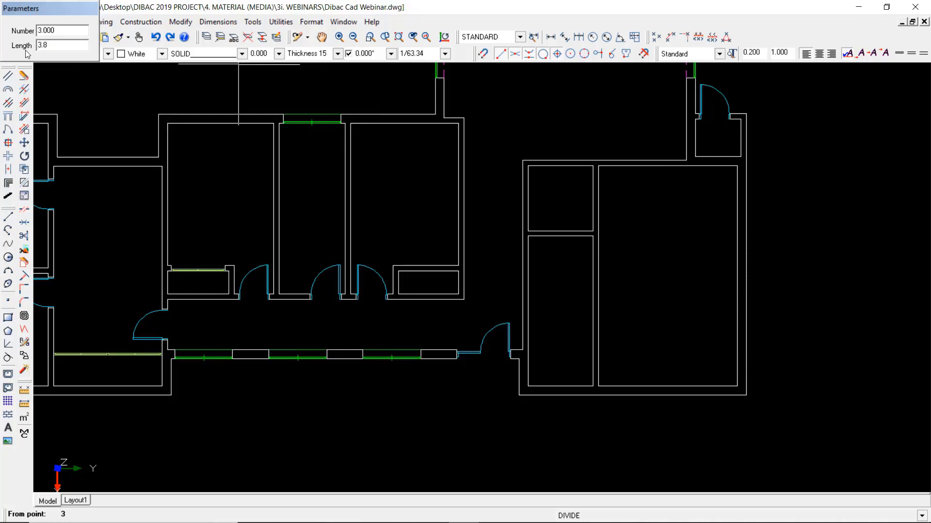
{"action": "left_click", "coordinate": [736, 386]}
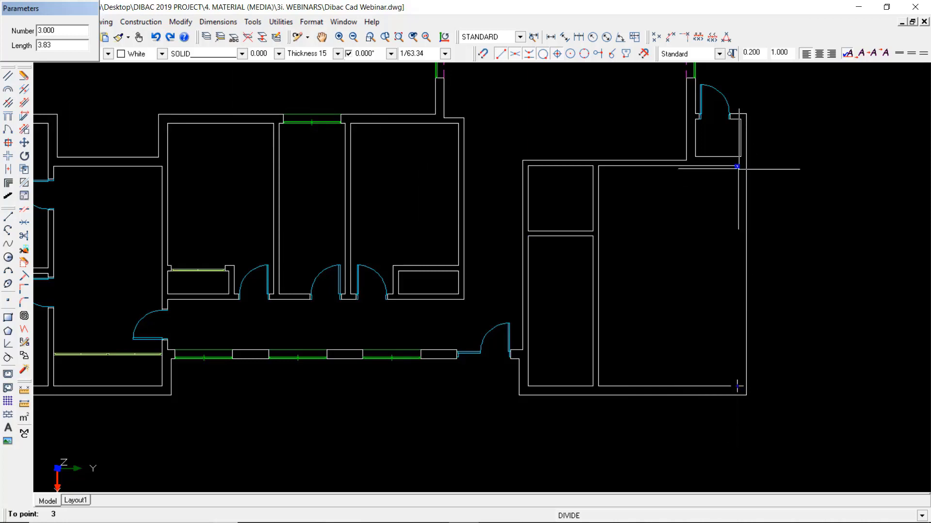
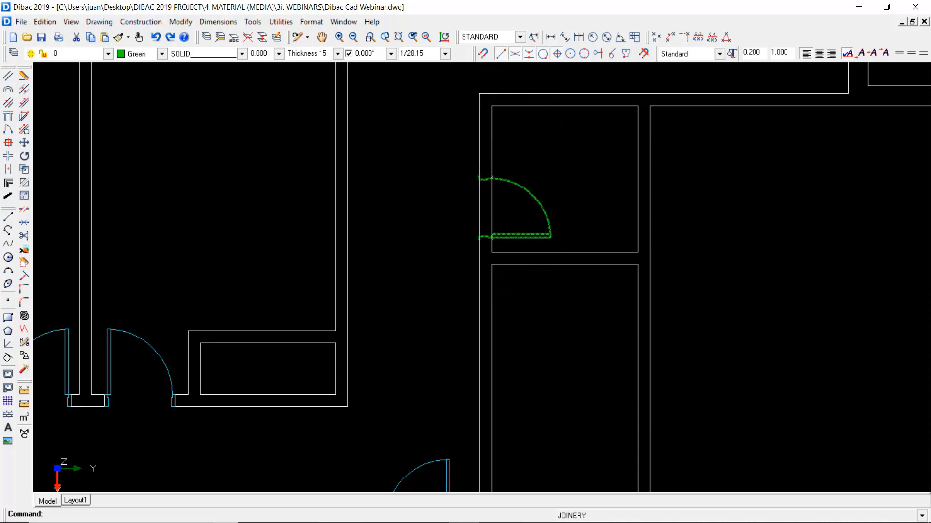
Step: Place one door into the small upper room and two facing doors in the side walls of the narrow room below it
{"action": "left_click", "coordinate": [492, 234]}
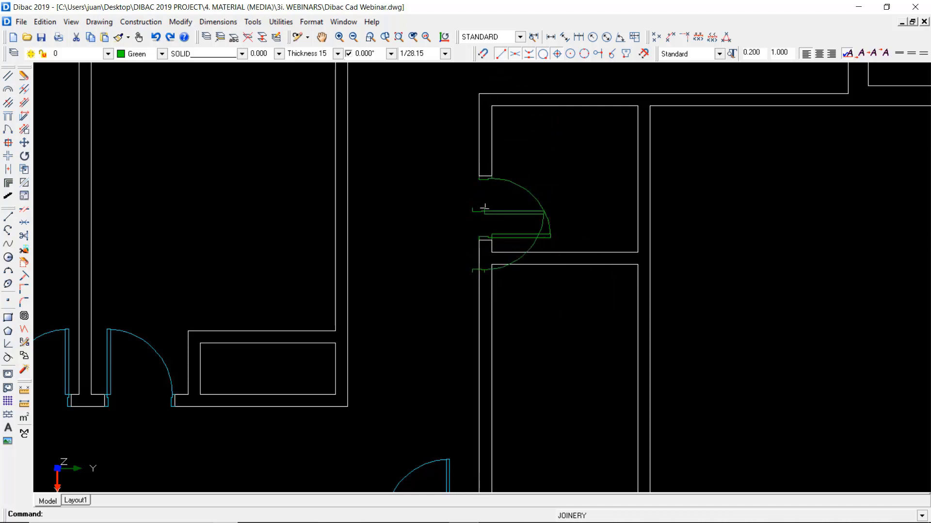
{"action": "key", "text": "Escape"}
{"action": "key", "text": "Return"}
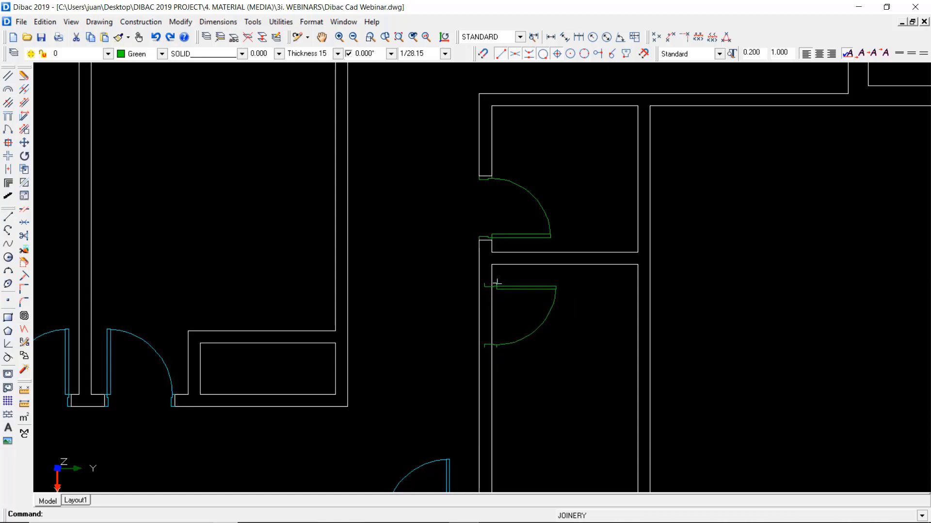
{"action": "left_click", "coordinate": [488, 282]}
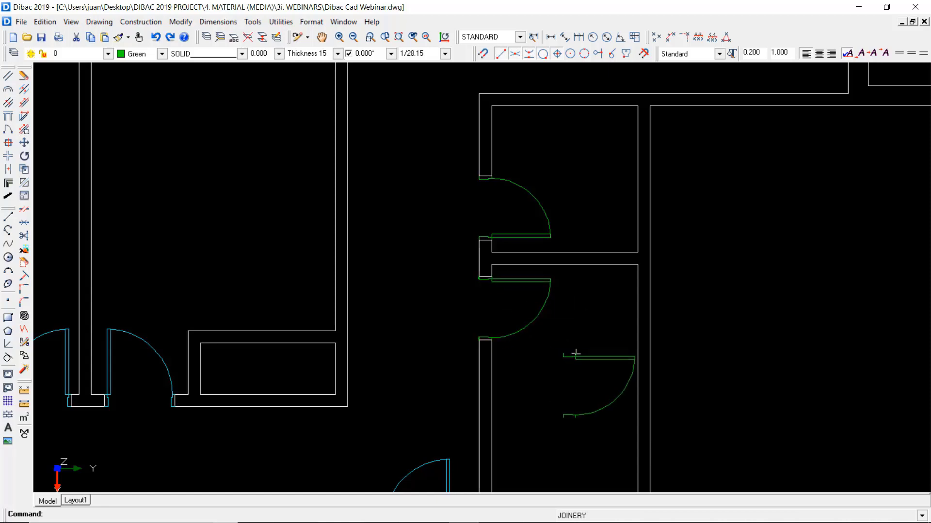
{"action": "left_click", "coordinate": [635, 280]}
{"action": "key", "text": "Escape"}
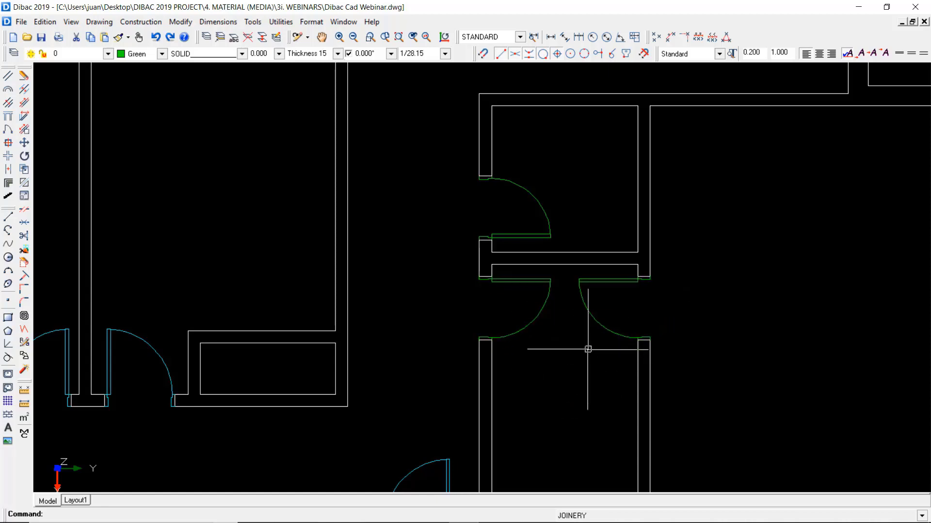
Step: Place a freely positioned single interior door in the lower part of the partition between the narrow room and the wide room
{"action": "key", "text": "Return"}
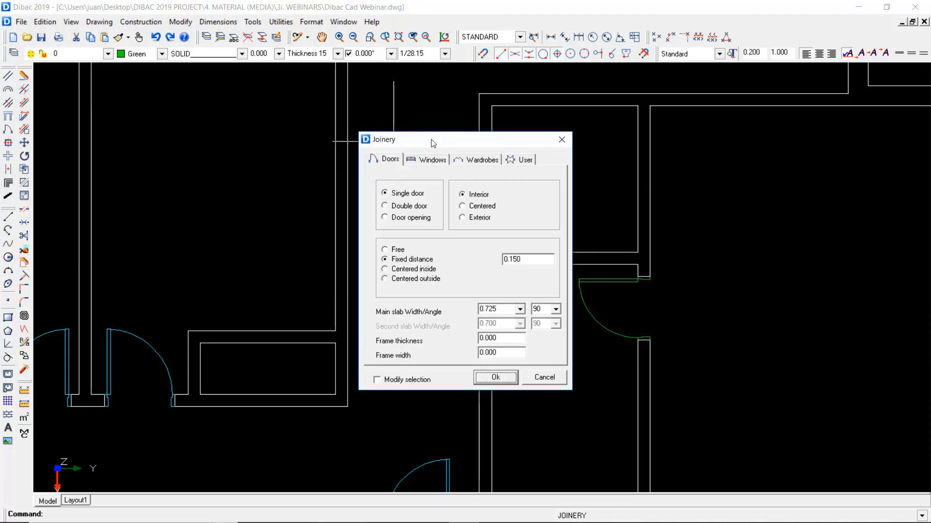
{"action": "left_click", "coordinate": [396, 250]}
{"action": "left_click", "coordinate": [496, 377]}
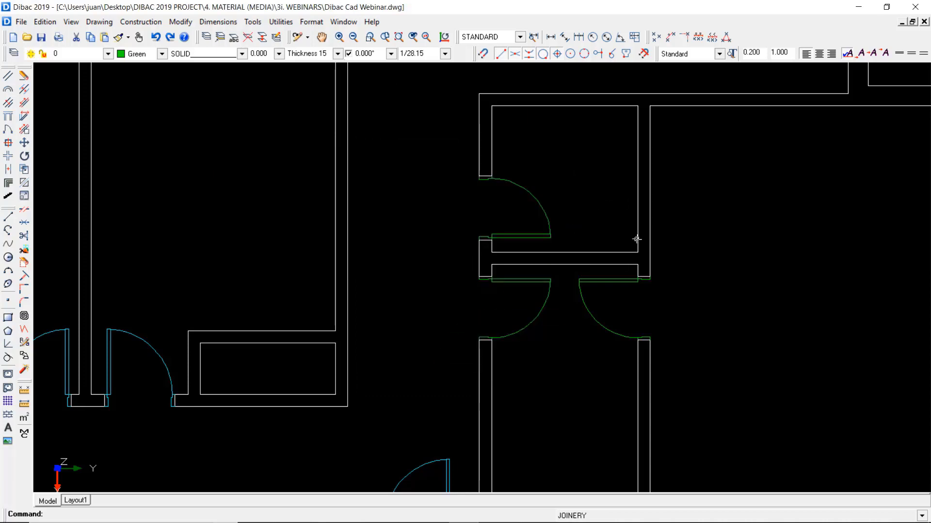
{"action": "scroll", "coordinate": [700, 258], "scroll_direction": "down", "scroll_amount": 3}
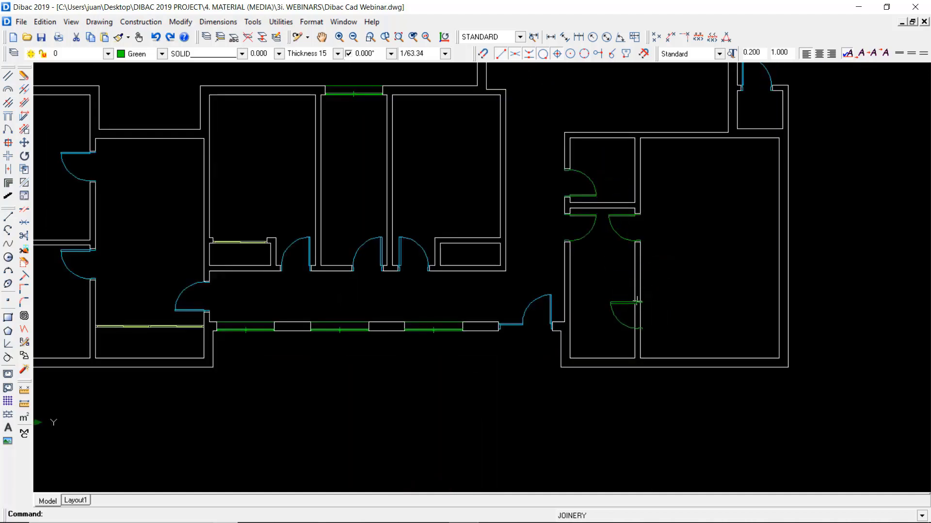
{"action": "scroll", "coordinate": [640, 289], "scroll_direction": "up", "scroll_amount": 3}
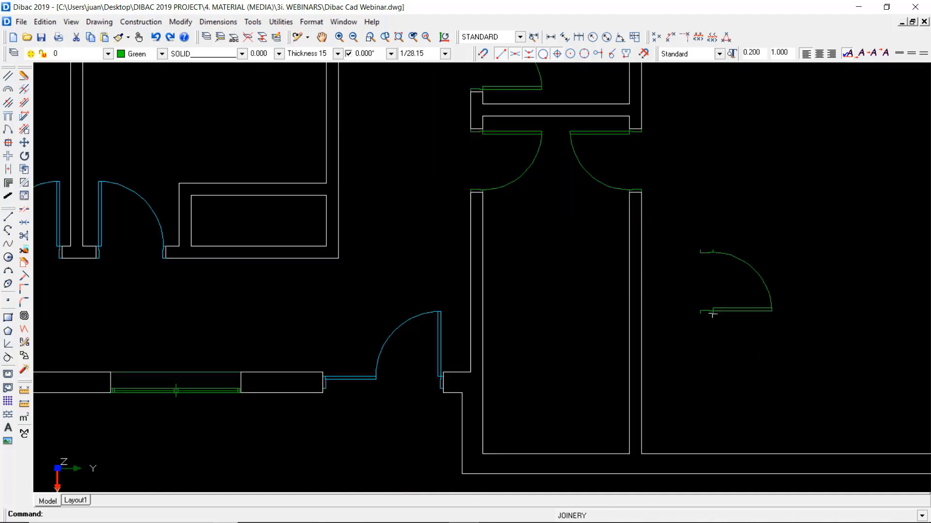
{"action": "left_click", "coordinate": [640, 294]}
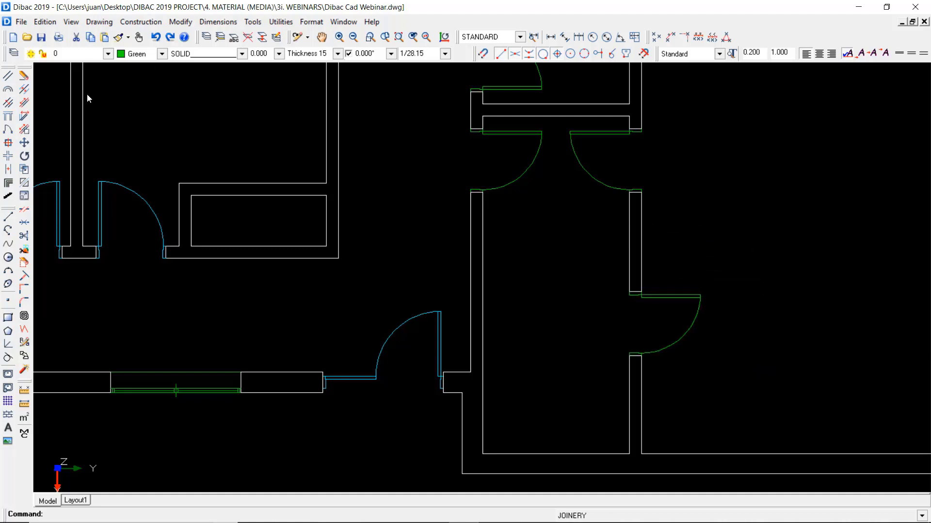
Step: Delete the door in the lower part of the partition between the narrow and wide rooms
{"action": "left_click", "coordinate": [9, 76]}
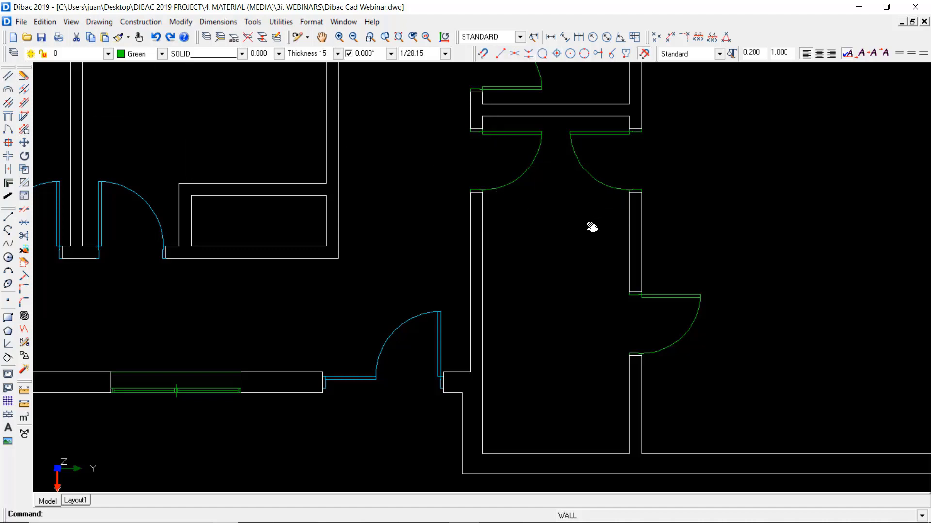
{"action": "mouse_move", "coordinate": [592, 226]}
{"action": "middle_mouse_down"}
{"action": "mouse_move", "coordinate": [575, 233]}
{"action": "mouse_move", "coordinate": [561, 194]}
{"action": "middle_mouse_up"}
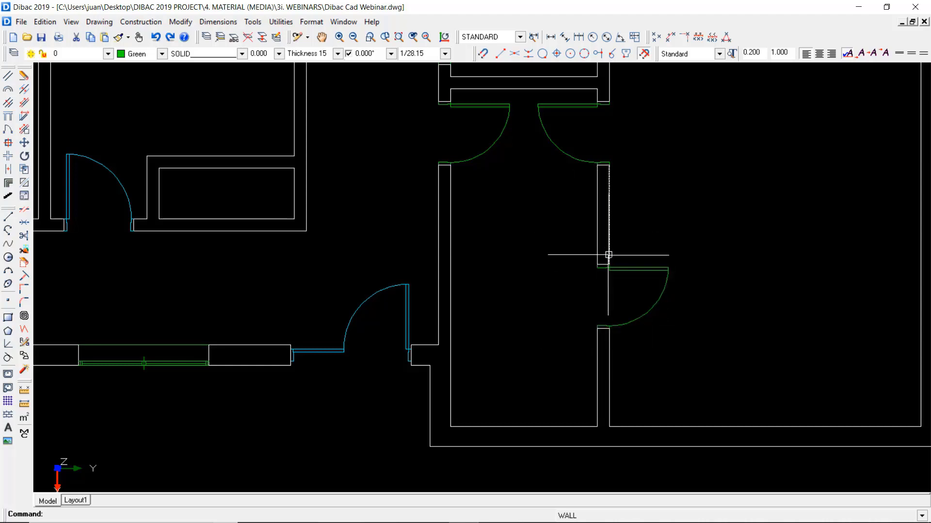
{"action": "left_click", "coordinate": [23, 77]}
{"action": "left_click", "coordinate": [647, 273]}
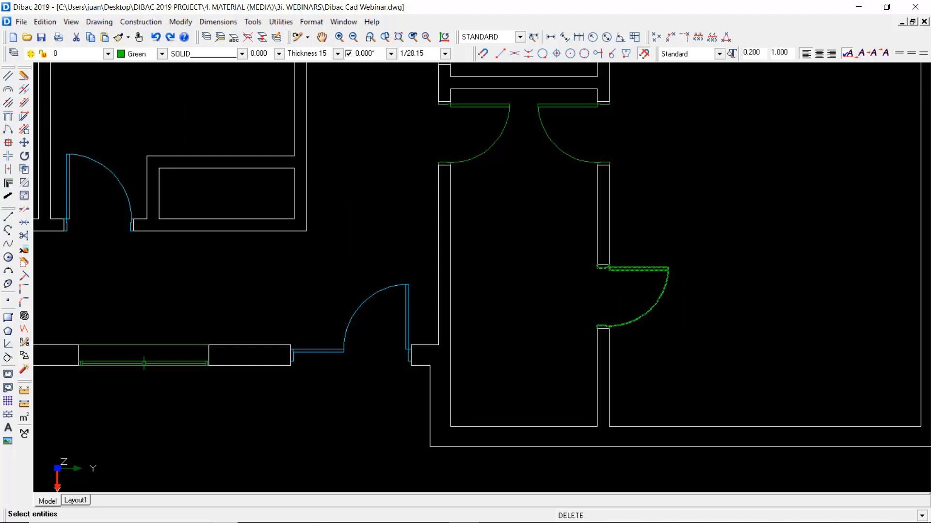
{"action": "key", "text": "Return"}
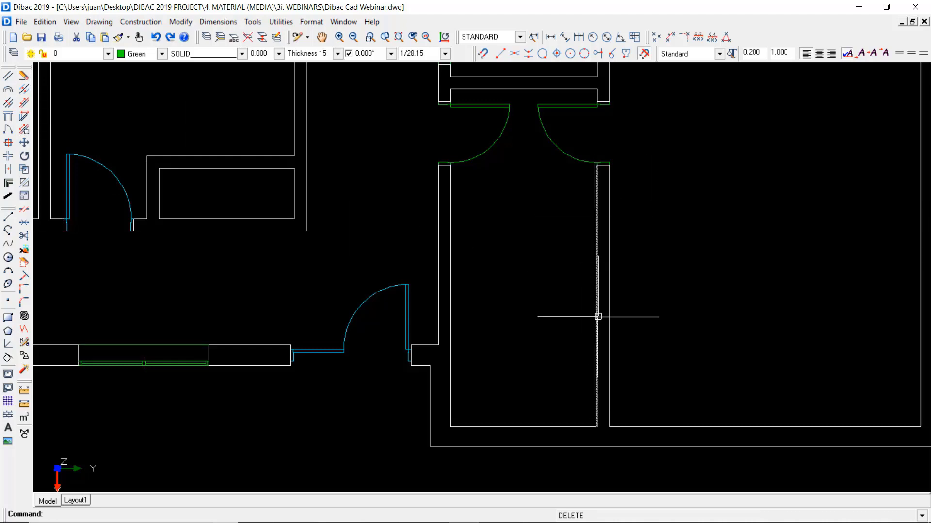
Step: Configure an interior window of the Window sill type with a fixed distance of 0.11 from the wall corner
{"action": "scroll", "coordinate": [711, 345], "scroll_direction": "down", "scroll_amount": 4}
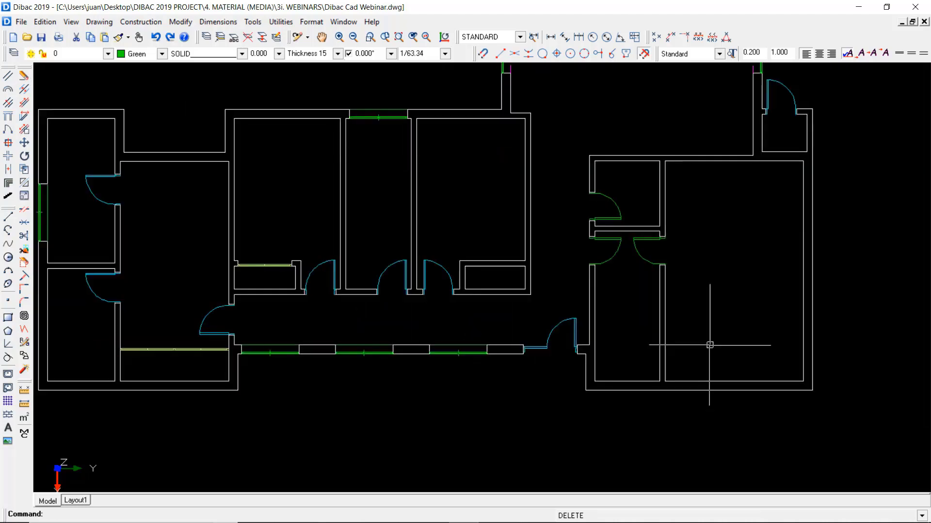
{"action": "middle_click_drag", "start_coordinate": [710, 345], "coordinate": [698, 352]}
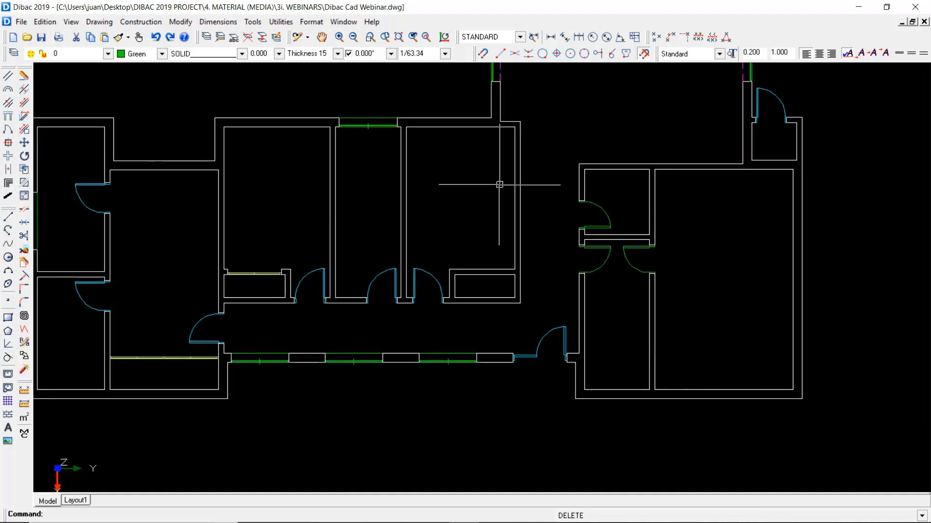
{"action": "middle_click_drag", "start_coordinate": [289, 152], "coordinate": [339, 233]}
{"action": "scroll", "coordinate": [392, 208], "scroll_direction": "up", "scroll_amount": 3}
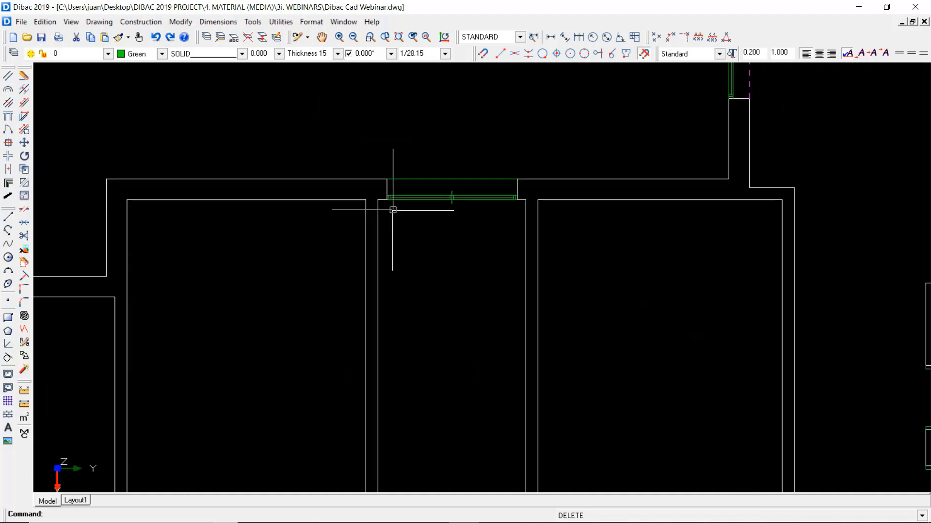
{"action": "left_click", "coordinate": [8, 132]}
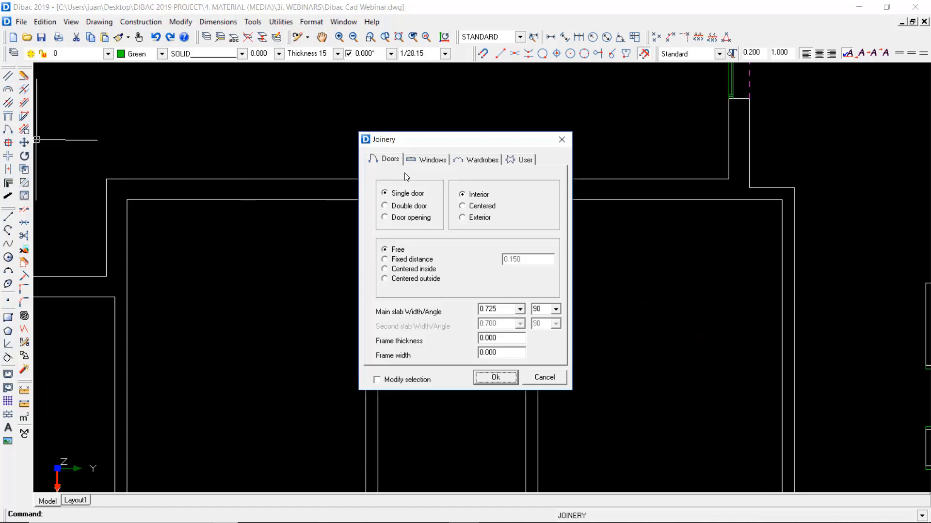
{"action": "left_click", "coordinate": [427, 160]}
{"action": "left_click", "coordinate": [385, 206]}
{"action": "left_click", "coordinate": [384, 218]}
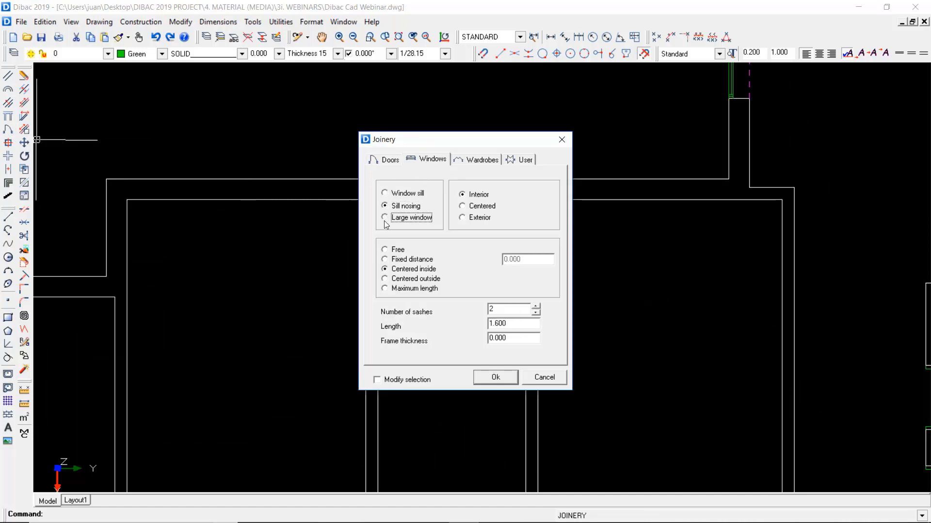
{"action": "left_click", "coordinate": [385, 193]}
{"action": "left_click", "coordinate": [385, 260]}
{"action": "double_click", "coordinate": [514, 261]}
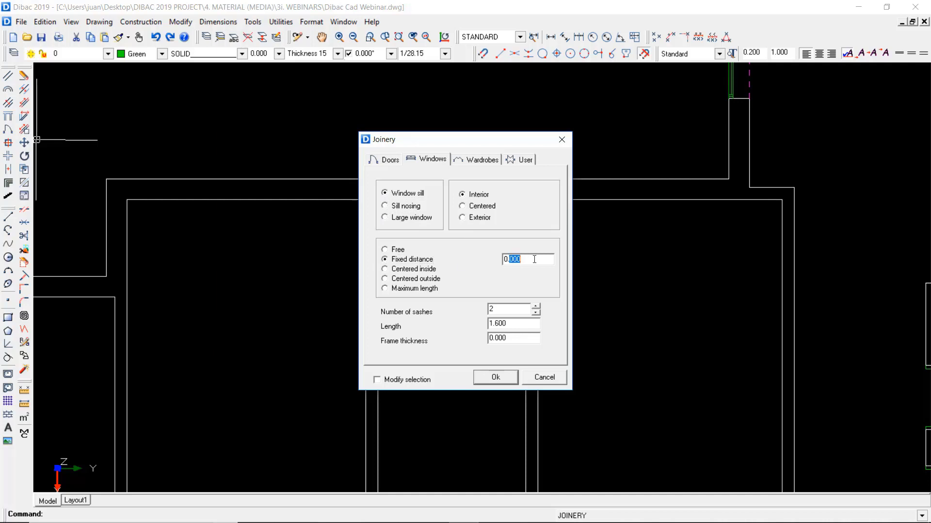
{"action": "type", "text": "0.11"}
{"action": "left_click", "coordinate": [535, 307]}
{"action": "left_click", "coordinate": [493, 378]}
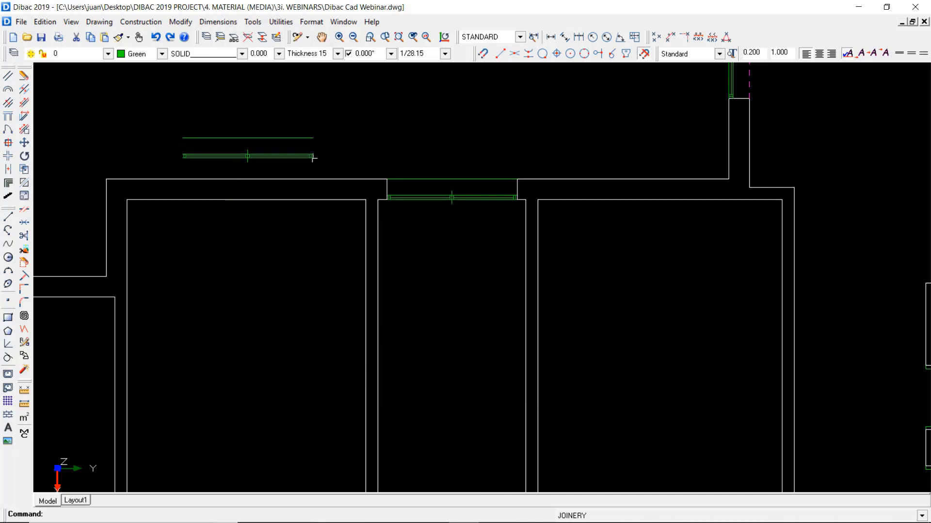
Step: Place one window in the upper wall of each bedroom beside the middle one, near its partition with the middle room
{"action": "left_click", "coordinate": [345, 199]}
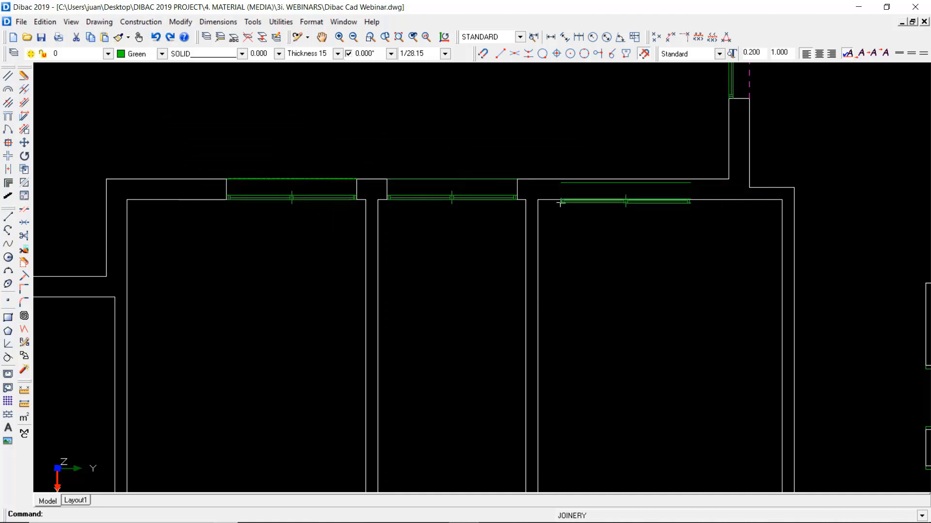
{"action": "left_click", "coordinate": [571, 200]}
{"action": "scroll", "coordinate": [348, 199], "scroll_direction": "up", "scroll_amount": 2}
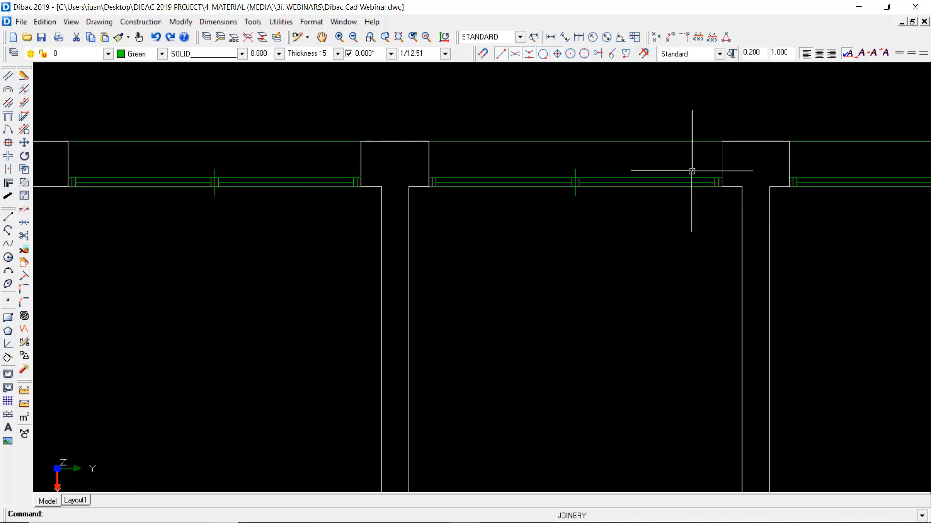
{"action": "scroll", "coordinate": [717, 203], "scroll_direction": "down", "scroll_amount": 3}
{"action": "scroll", "coordinate": [563, 189], "scroll_direction": "down", "scroll_amount": 1}
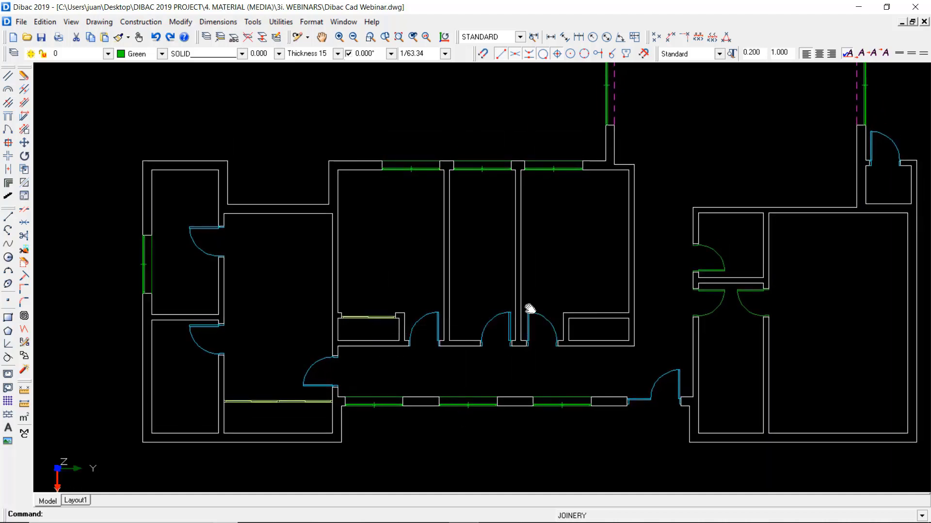
Step: Set up a rectangular pillar with length 0.300 and width 0.300, comparing it with the circular type
{"action": "scroll", "coordinate": [529, 307], "scroll_direction": "up", "scroll_amount": 1}
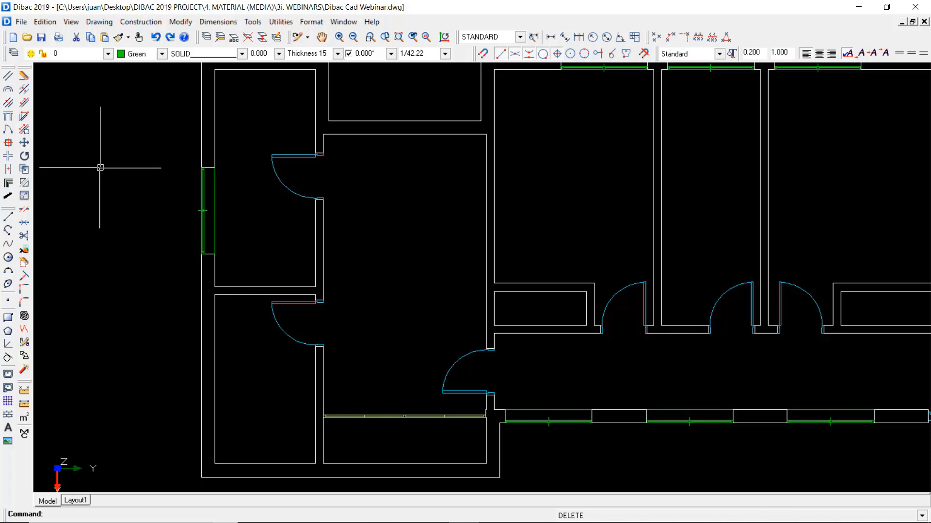
{"action": "left_click", "coordinate": [8, 144]}
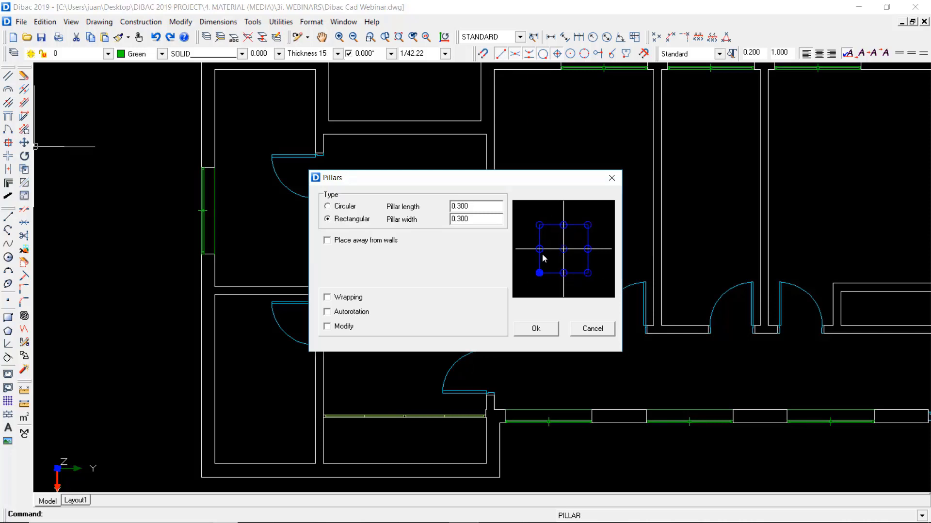
{"action": "left_click", "coordinate": [539, 226]}
{"action": "left_click", "coordinate": [562, 251]}
{"action": "left_click", "coordinate": [588, 227]}
{"action": "left_click", "coordinate": [564, 249]}
{"action": "left_click", "coordinate": [327, 207]}
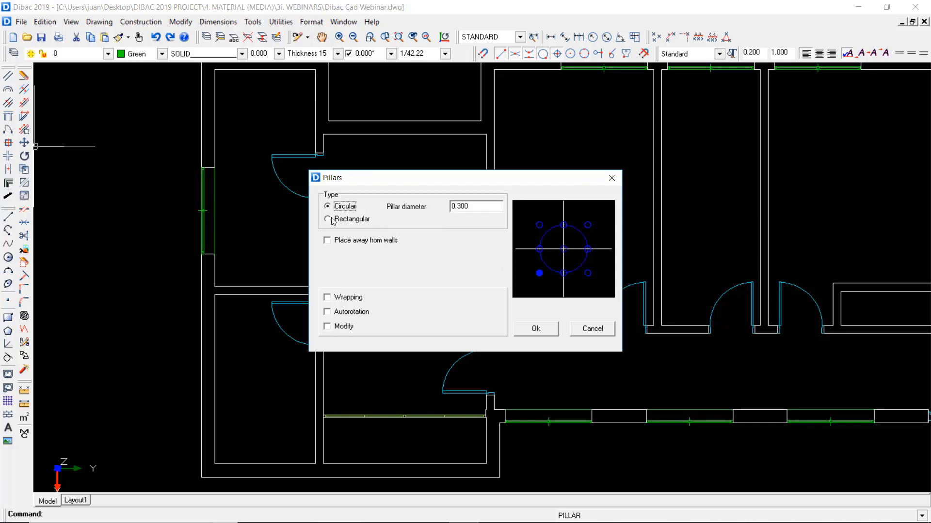
{"action": "left_click", "coordinate": [328, 221]}
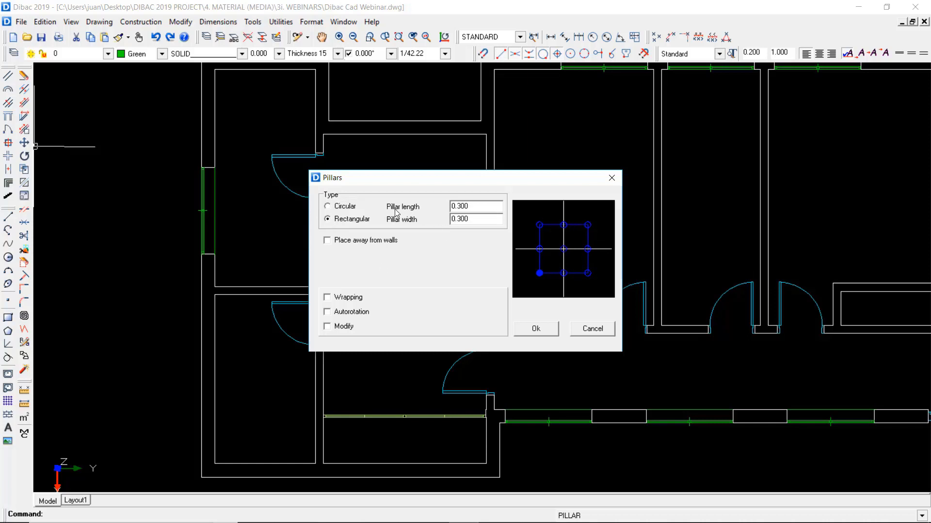
{"action": "left_click", "coordinate": [327, 207]}
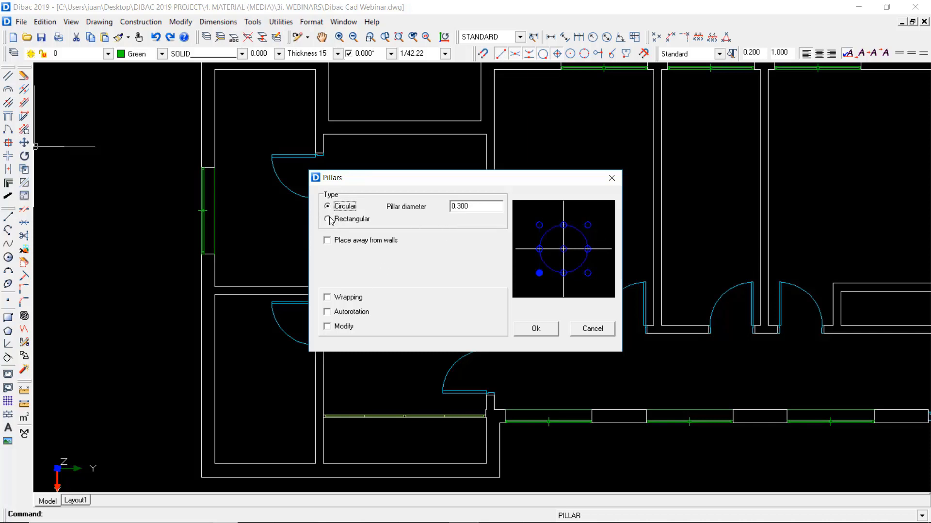
{"action": "left_click", "coordinate": [331, 220]}
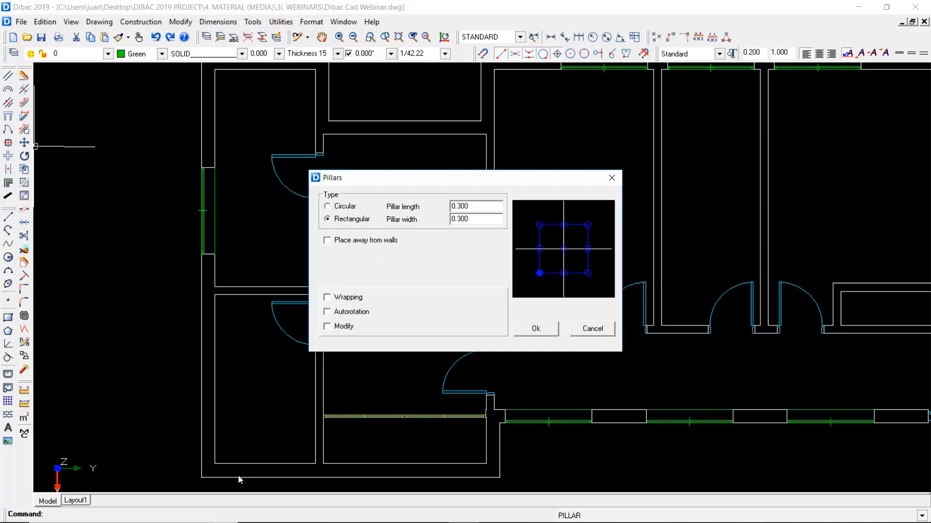
Step: Enable placement away from walls at 0.050 from the first and second walls, and wrapping of 0.050, for the pillar
{"action": "left_click", "coordinate": [327, 241]}
{"action": "left_click", "coordinate": [481, 257]}
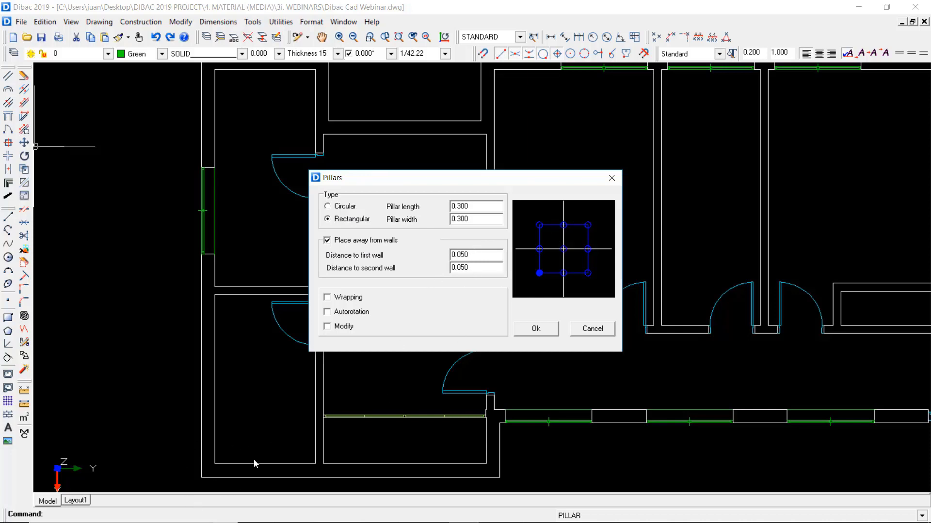
{"action": "left_click", "coordinate": [334, 297]}
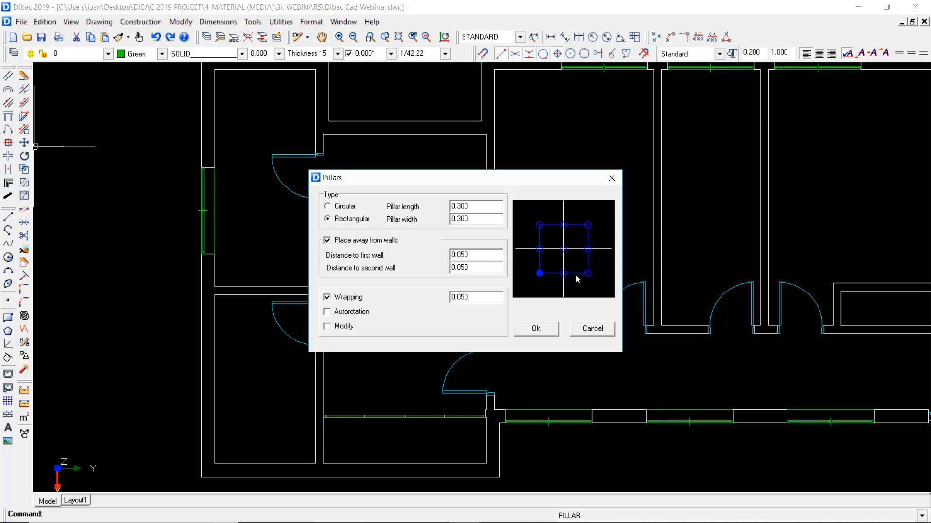
{"action": "left_click", "coordinate": [536, 328]}
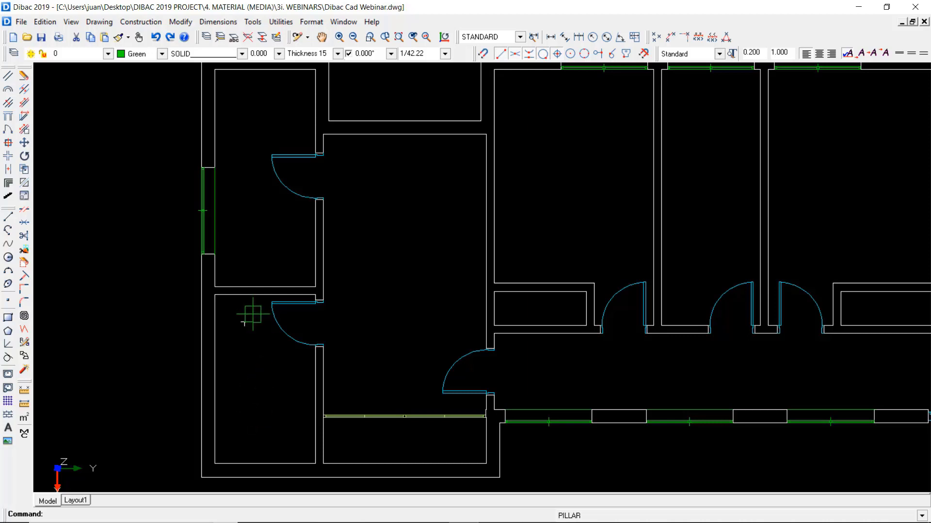
Step: Place the wrapped pillar in the lower-left outer corner of the house, using the lower and left outer walls as references
{"action": "scroll", "coordinate": [235, 426], "scroll_direction": "down", "scroll_amount": 1}
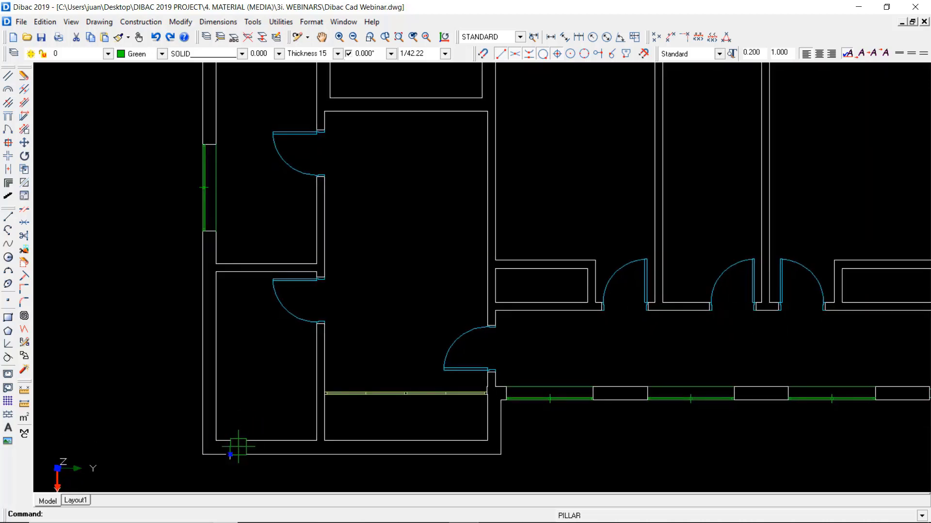
{"action": "left_click", "coordinate": [231, 454]}
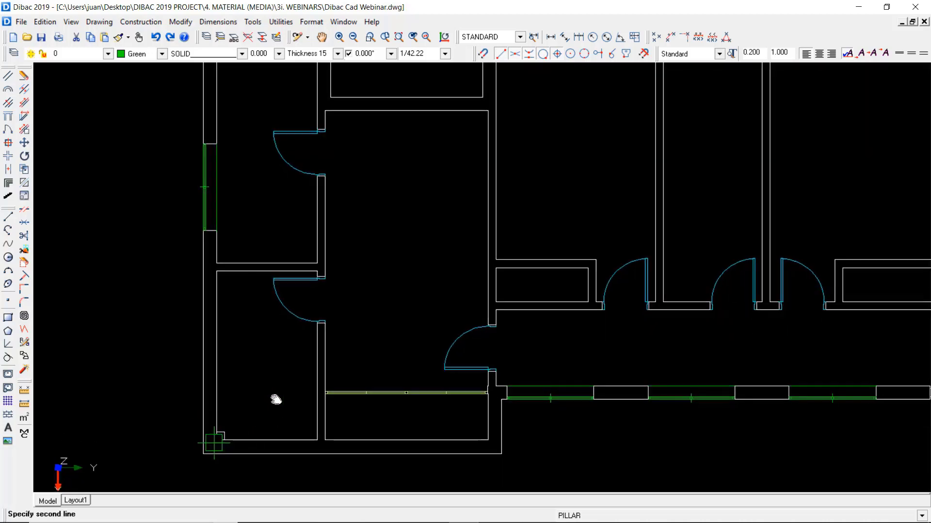
{"action": "scroll", "coordinate": [291, 369], "scroll_direction": "up", "scroll_amount": 3}
{"action": "key", "text": "Escape"}
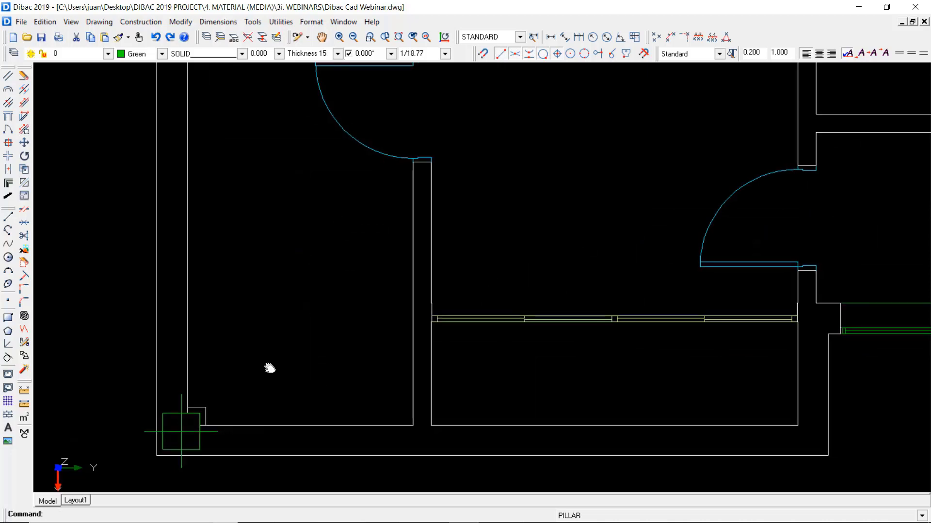
{"action": "scroll", "coordinate": [238, 383], "scroll_direction": "up", "scroll_amount": 2}
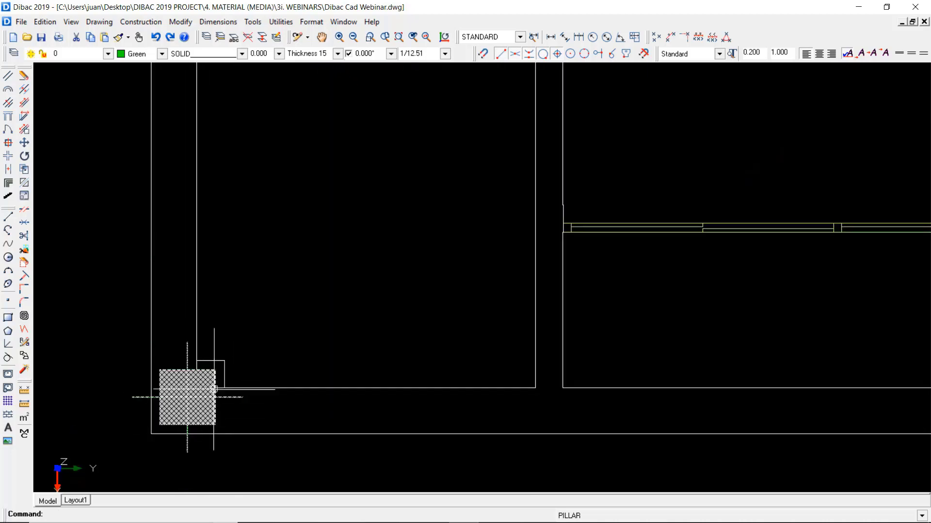
{"action": "scroll", "coordinate": [301, 337], "scroll_direction": "down", "scroll_amount": 1}
{"action": "scroll", "coordinate": [291, 339], "scroll_direction": "down", "scroll_amount": 1}
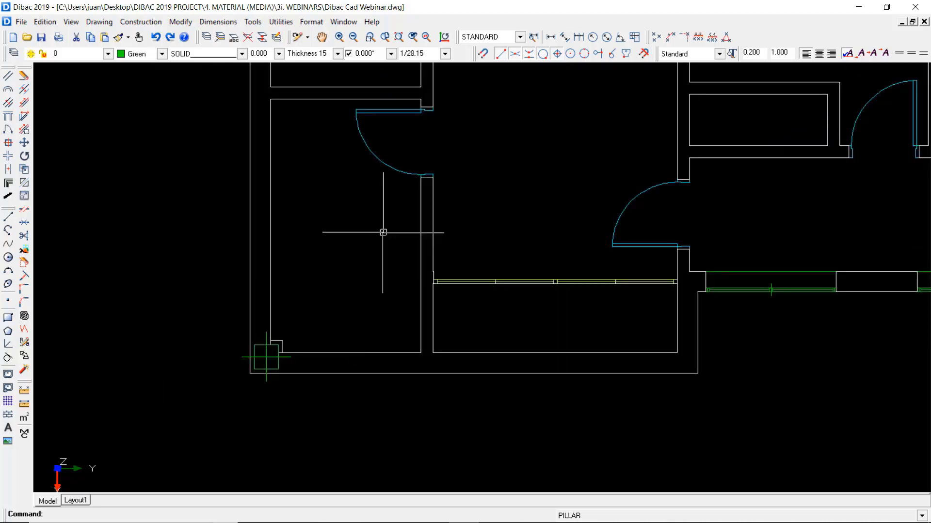
{"action": "scroll", "coordinate": [369, 262], "scroll_direction": "down", "scroll_amount": 2}
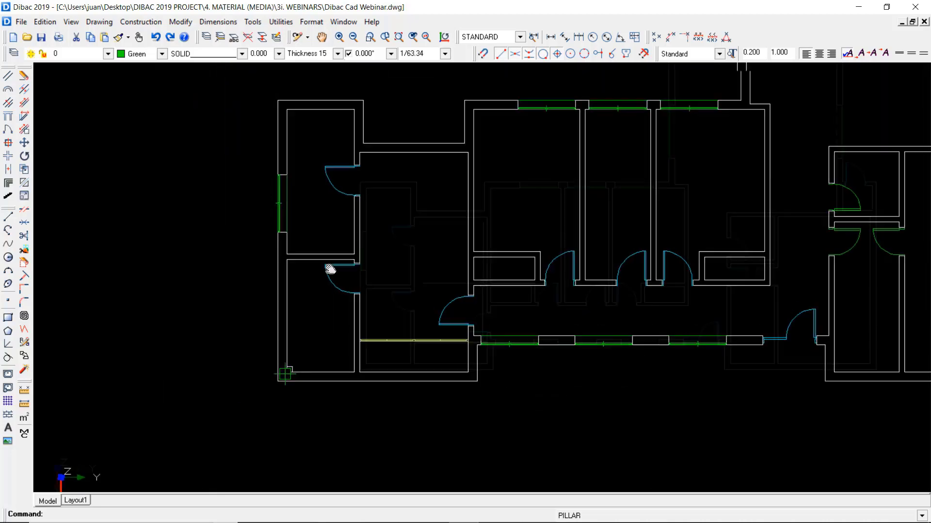
{"action": "scroll", "coordinate": [329, 266], "scroll_direction": "down", "scroll_amount": 1}
{"action": "middle_click_drag", "start_coordinate": [329, 266], "coordinate": [371, 332]}
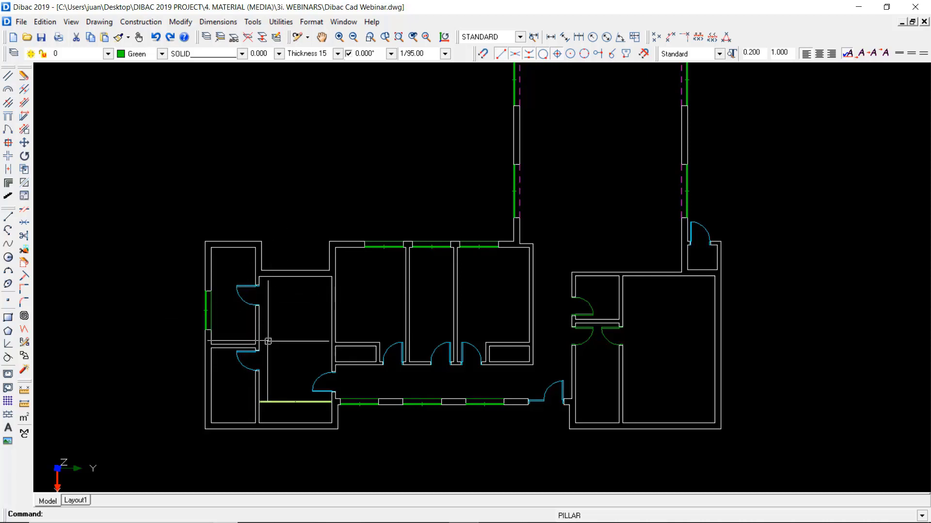
Step: Set up area measurement in Enclosed area mode, comparing it with Point by point and Add, and make Magenta the current color
{"action": "left_click", "coordinate": [25, 418]}
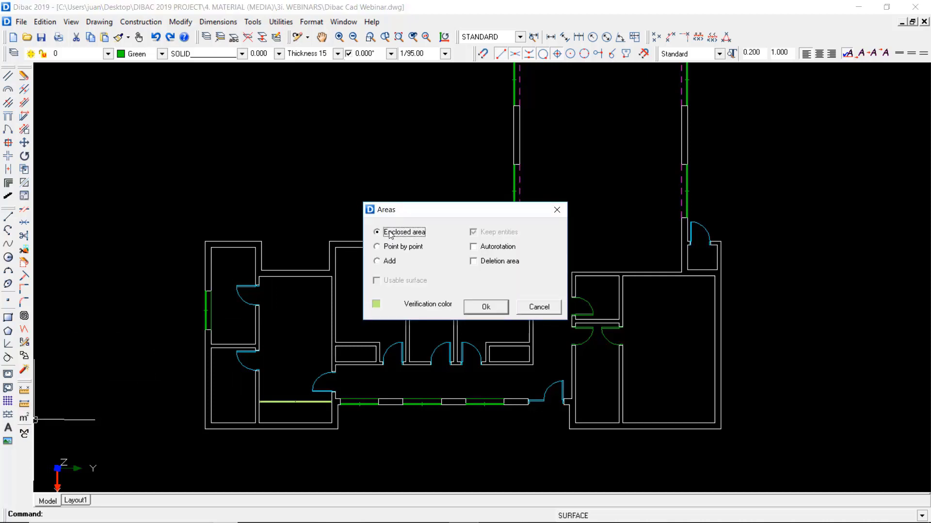
{"action": "left_click", "coordinate": [390, 247]}
{"action": "left_click", "coordinate": [390, 262]}
{"action": "left_click", "coordinate": [395, 247]}
{"action": "left_click", "coordinate": [394, 235]}
{"action": "left_click", "coordinate": [486, 308]}
{"action": "left_click", "coordinate": [161, 54]}
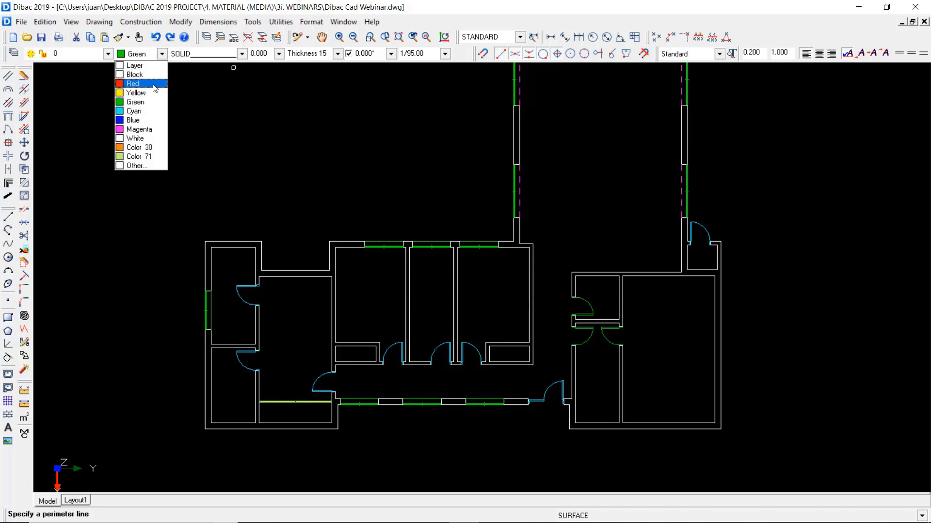
{"action": "left_click", "coordinate": [139, 129]}
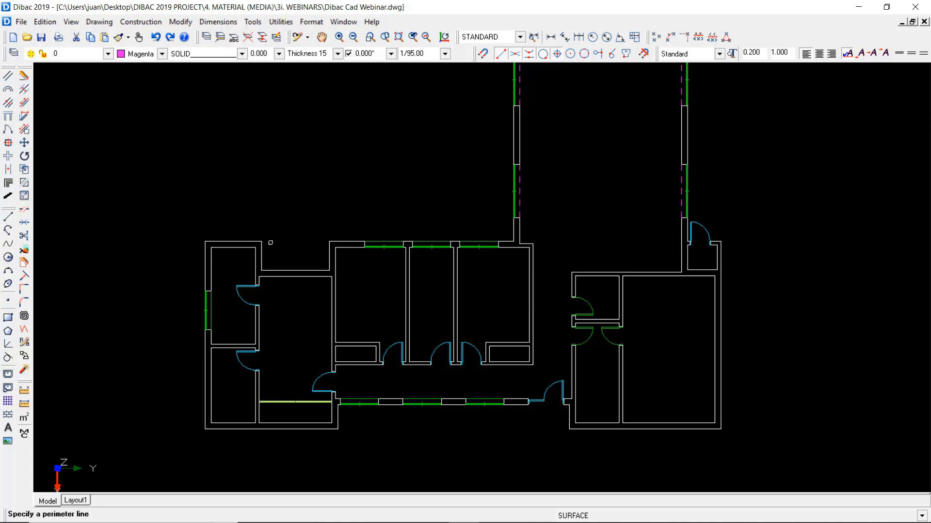
Step: Measure the enclosed area of the upper-left end room and place its area label inside the room
{"action": "scroll", "coordinate": [271, 242], "scroll_direction": "up", "scroll_amount": 3}
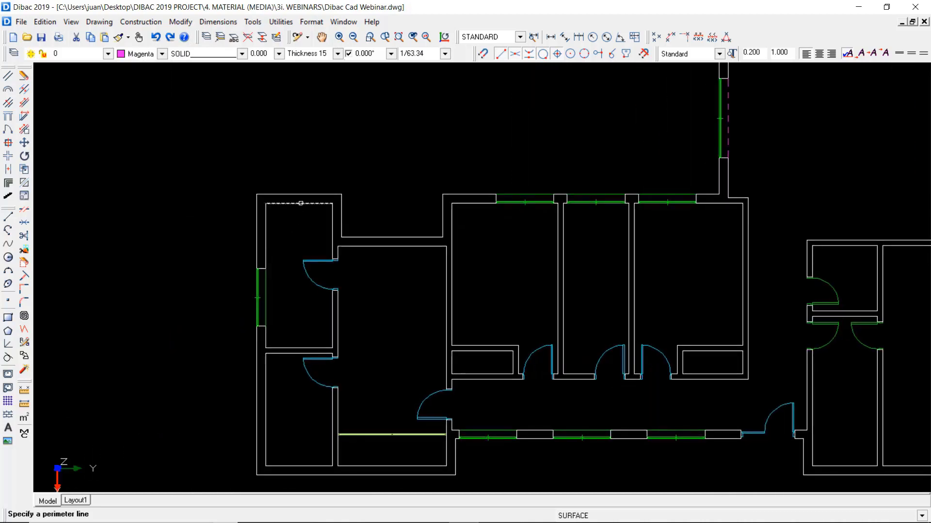
{"action": "scroll", "coordinate": [300, 203], "scroll_direction": "up", "scroll_amount": 3}
{"action": "left_click", "coordinate": [296, 202]}
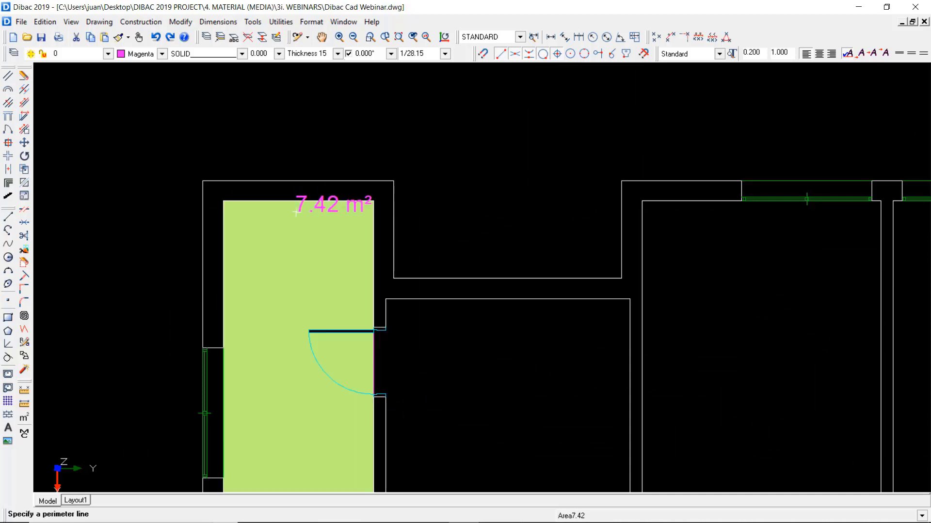
{"action": "middle_click_drag", "start_coordinate": [259, 365], "coordinate": [257, 270]}
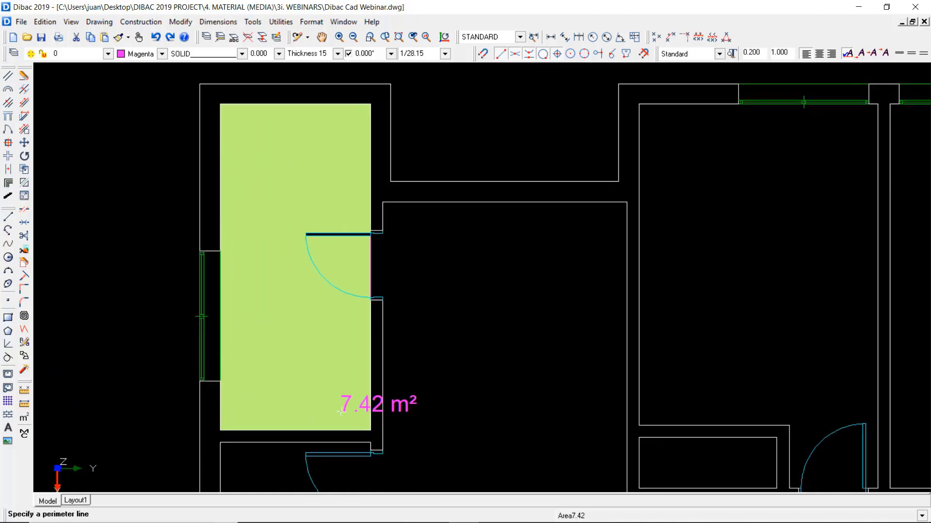
{"action": "left_click", "coordinate": [253, 330]}
{"action": "scroll", "coordinate": [255, 292], "scroll_direction": "down", "scroll_amount": 2}
{"action": "scroll", "coordinate": [256, 293], "scroll_direction": "down", "scroll_amount": 3}
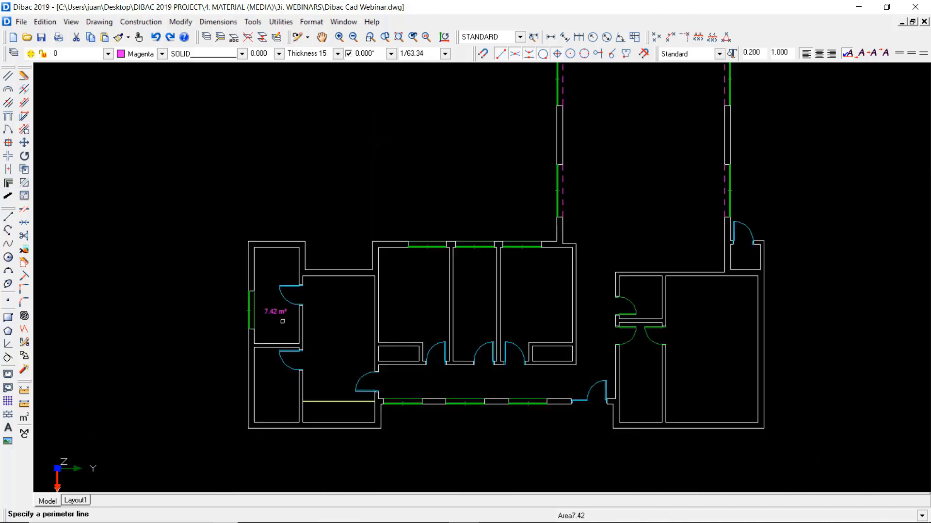
Step: Place enclosed-area labels inside the three adjoining bedrooms and the large room at the right end of the house
{"action": "scroll", "coordinate": [288, 298], "scroll_direction": "up", "scroll_amount": 3}
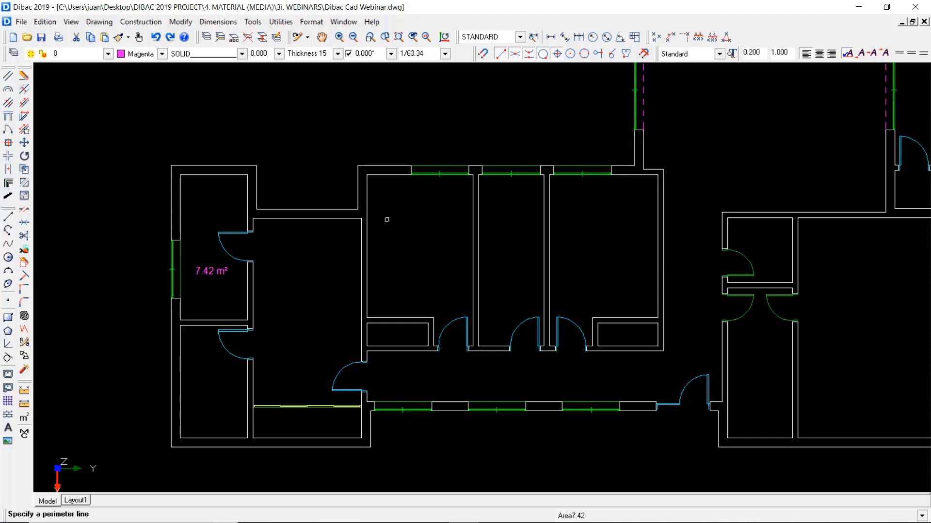
{"action": "left_click", "coordinate": [391, 176]}
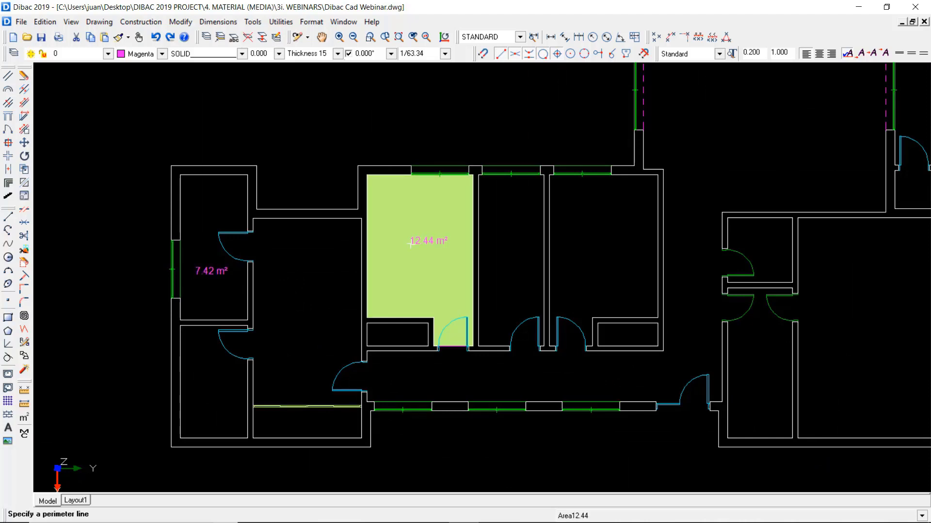
{"action": "left_click", "coordinate": [541, 192]}
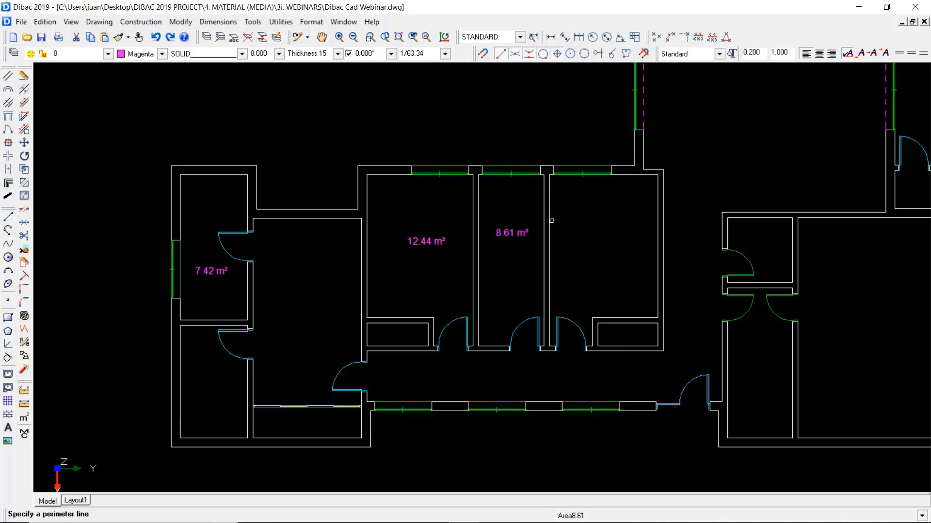
{"action": "left_click", "coordinate": [550, 221]}
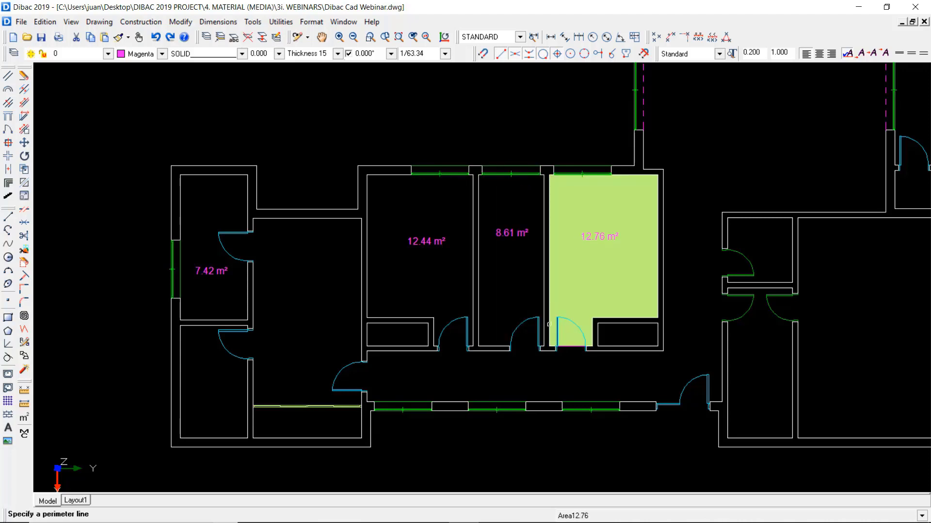
{"action": "middle_click_drag", "start_coordinate": [550, 324], "coordinate": [304, 272]}
{"action": "left_click", "coordinate": [625, 221]}
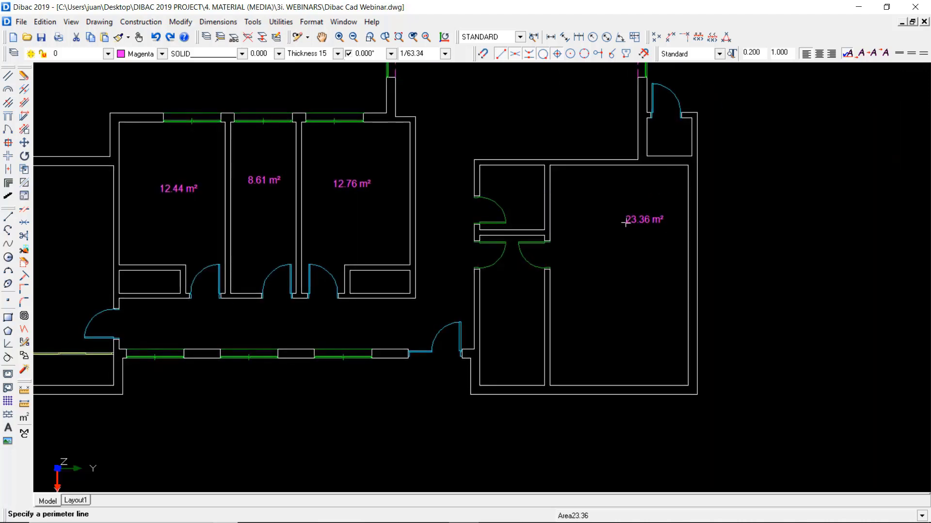
Step: Measure the whole house's area from its outer perimeter and place the label outside, beside the tall upper wing
{"action": "scroll", "coordinate": [519, 214], "scroll_direction": "down", "scroll_amount": 3}
{"action": "middle_click_drag", "start_coordinate": [518, 215], "coordinate": [535, 313]}
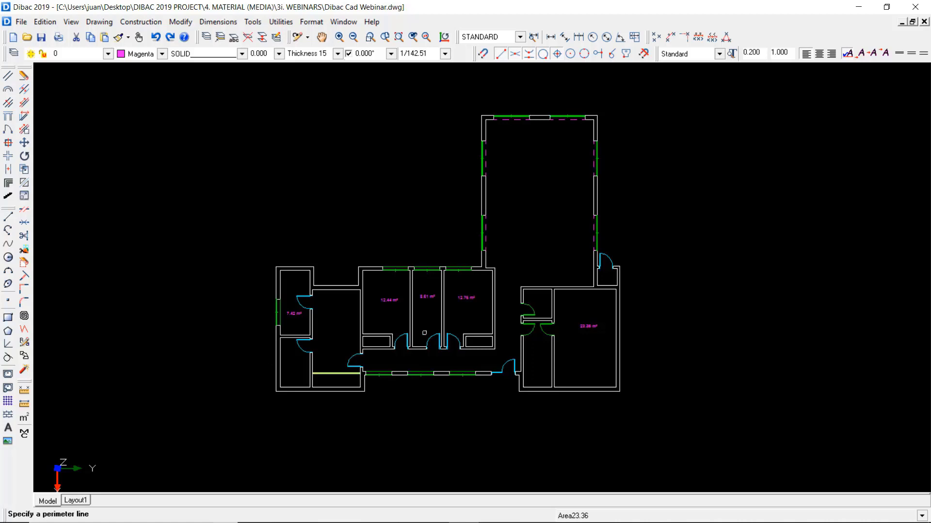
{"action": "scroll", "coordinate": [617, 288], "scroll_direction": "up", "scroll_amount": 3}
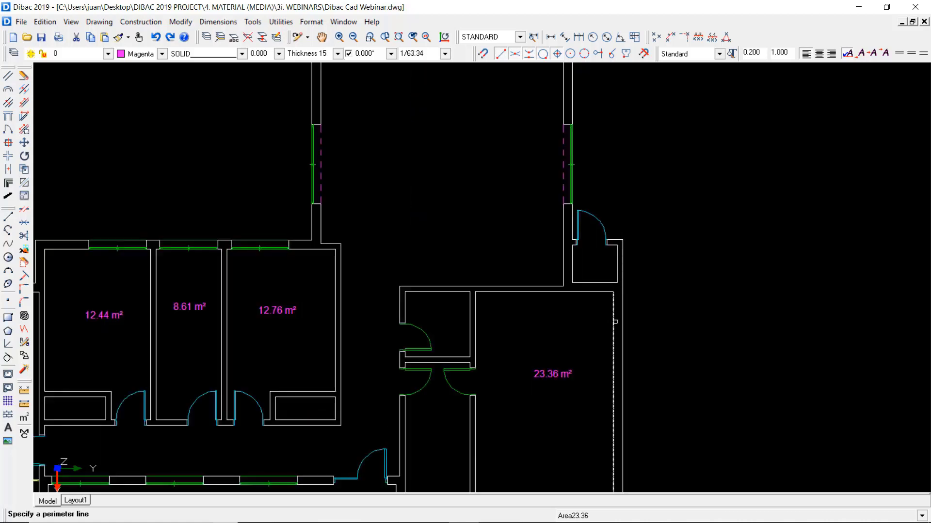
{"action": "scroll", "coordinate": [626, 320], "scroll_direction": "down", "scroll_amount": 1}
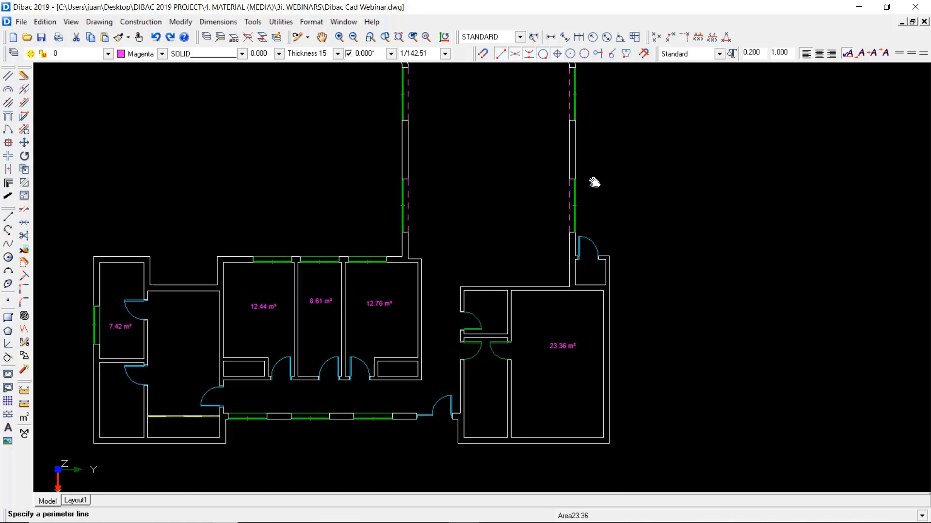
{"action": "left_click", "coordinate": [573, 85]}
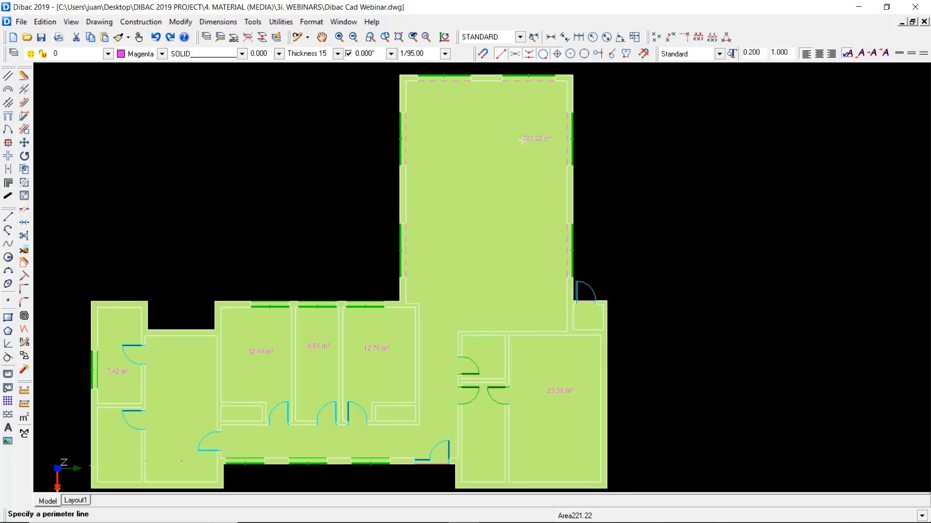
{"action": "left_click", "coordinate": [340, 221]}
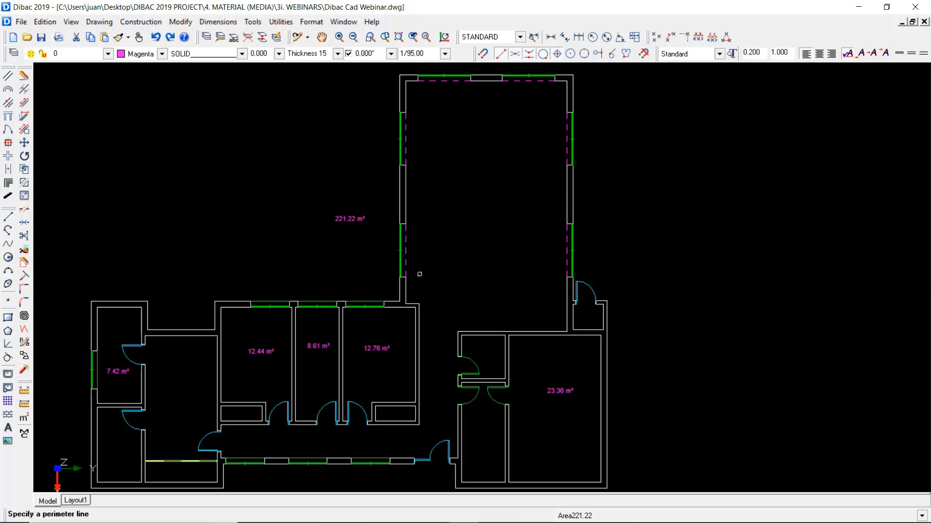
Step: End the area measurement and delete all the area labels from the plan
{"action": "key", "text": "Escape"}
{"action": "key", "text": "Delete"}
{"action": "middle_click_drag", "start_coordinate": [383, 336], "coordinate": [408, 340]}
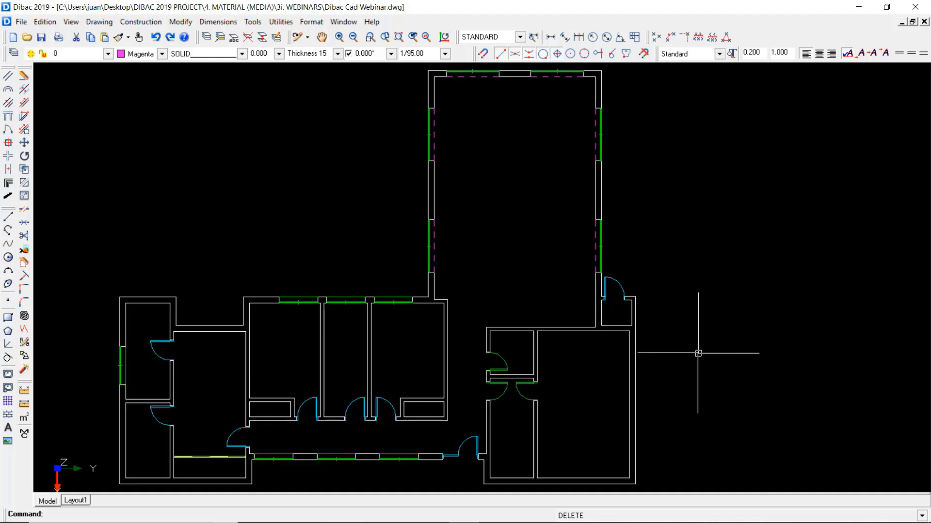
Step: Set the dimension style to Minimum thickness 26 and start automatic dimensioning with Color 30 as the current color
{"action": "left_click", "coordinate": [520, 37]}
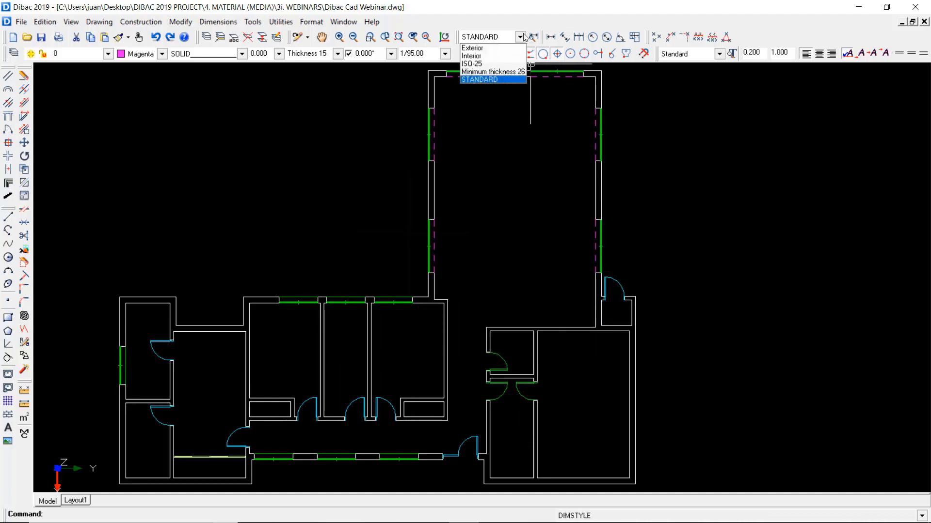
{"action": "left_click", "coordinate": [511, 74]}
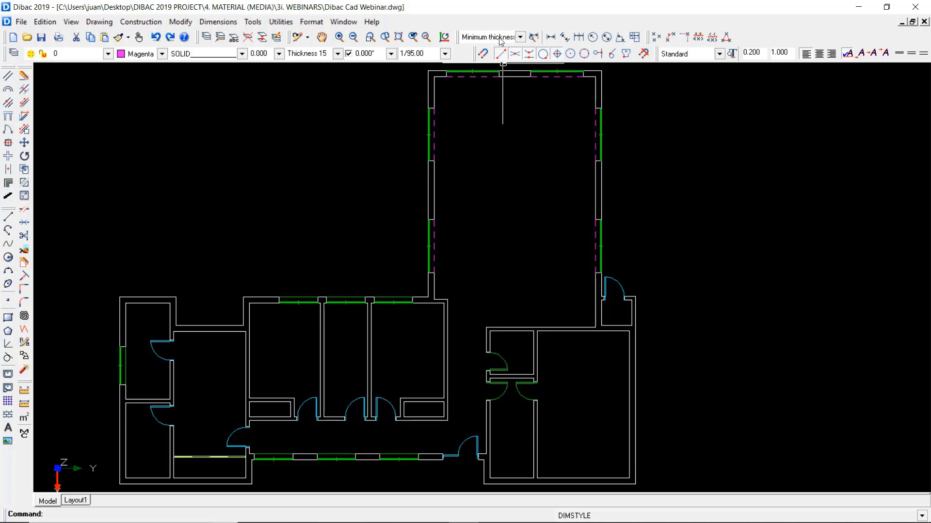
{"action": "left_click", "coordinate": [635, 37]}
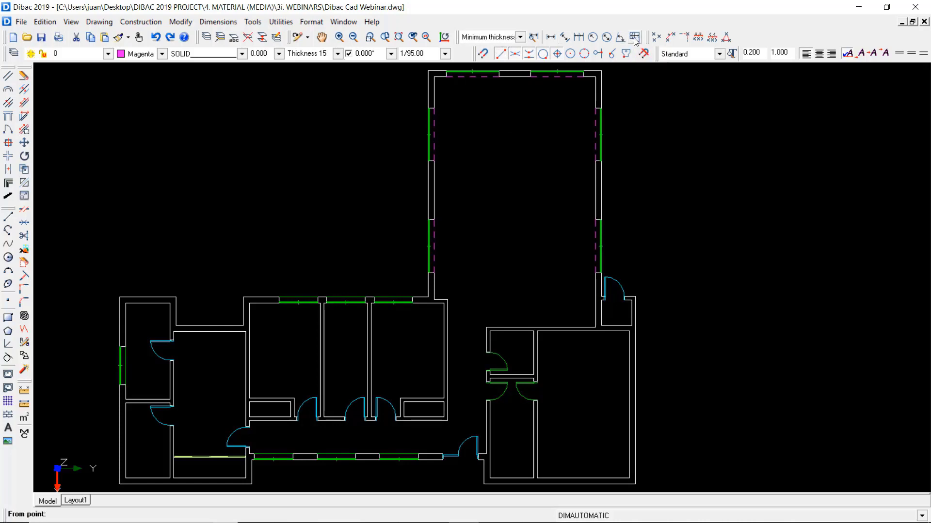
{"action": "left_click", "coordinate": [162, 53]}
{"action": "left_click", "coordinate": [141, 148]}
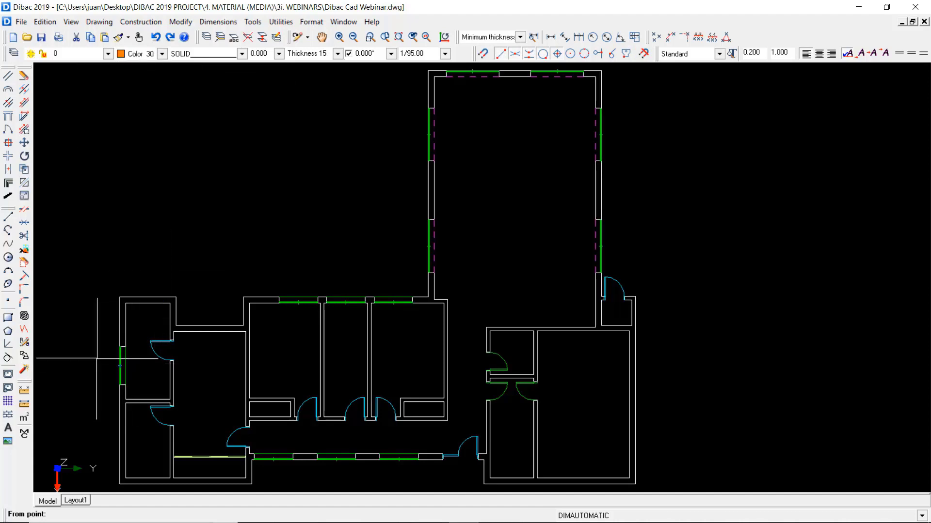
Step: Dimension all the rooms automatically along one horizontal line crossing the house from outside its left wall to outside its right wall
{"action": "left_click", "coordinate": [94, 359]}
{"action": "left_click", "coordinate": [678, 359]}
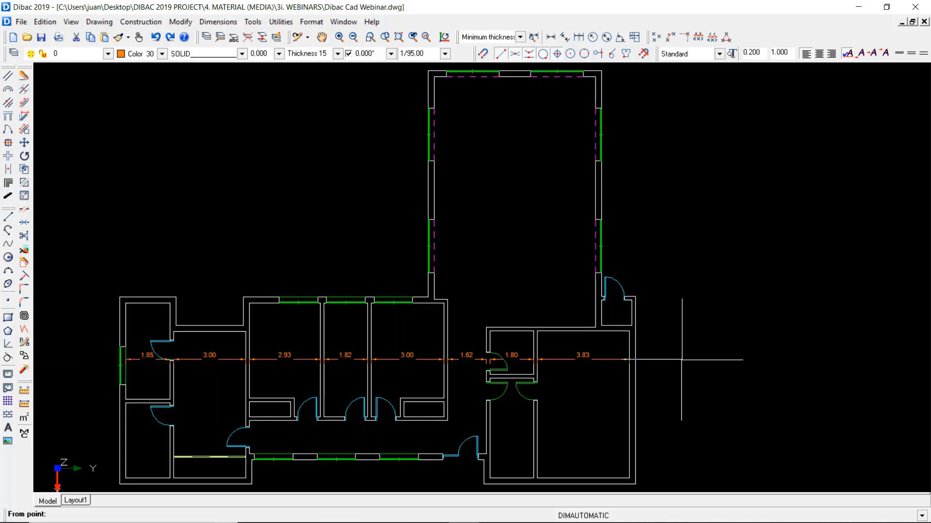
{"action": "key", "text": "Escape"}
Step: Examine the row of automatic dimensions between the walls along the whole width of the house
{"action": "scroll", "coordinate": [130, 367], "scroll_direction": "up", "scroll_amount": 1}
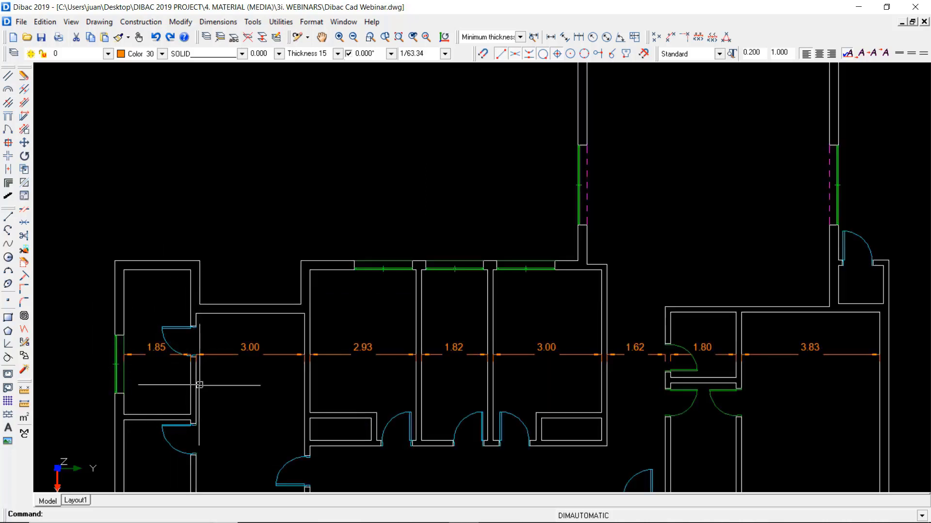
{"action": "scroll", "coordinate": [353, 349], "scroll_direction": "up", "scroll_amount": 2}
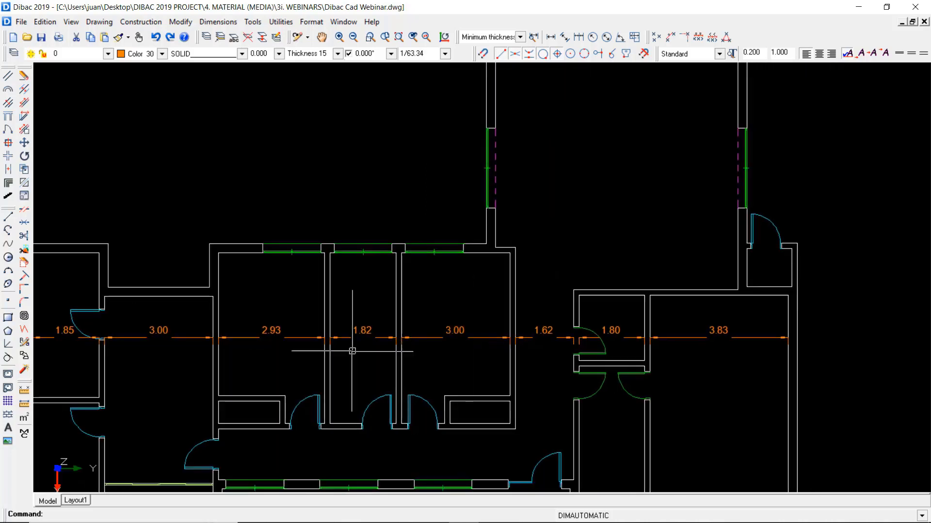
{"action": "scroll", "coordinate": [412, 310], "scroll_direction": "down", "scroll_amount": 2}
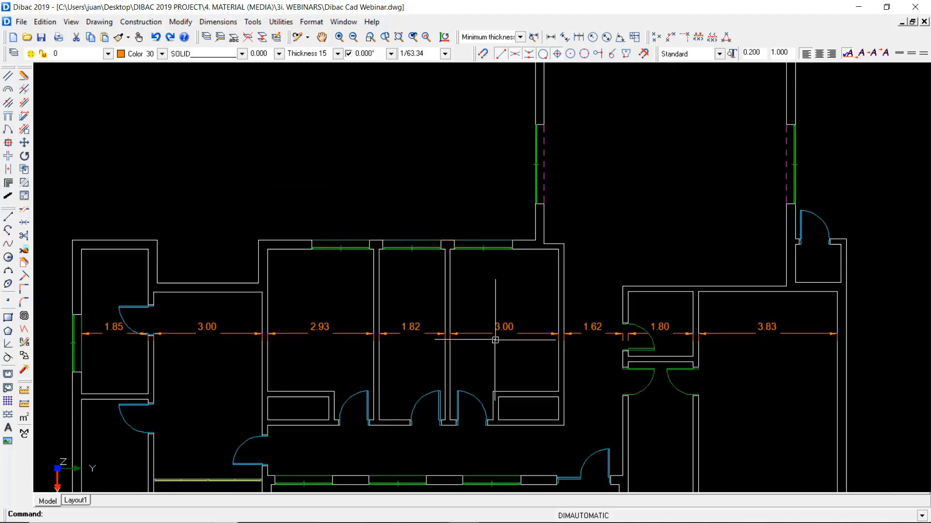
{"action": "middle_click_drag", "start_coordinate": [548, 310], "coordinate": [356, 273]}
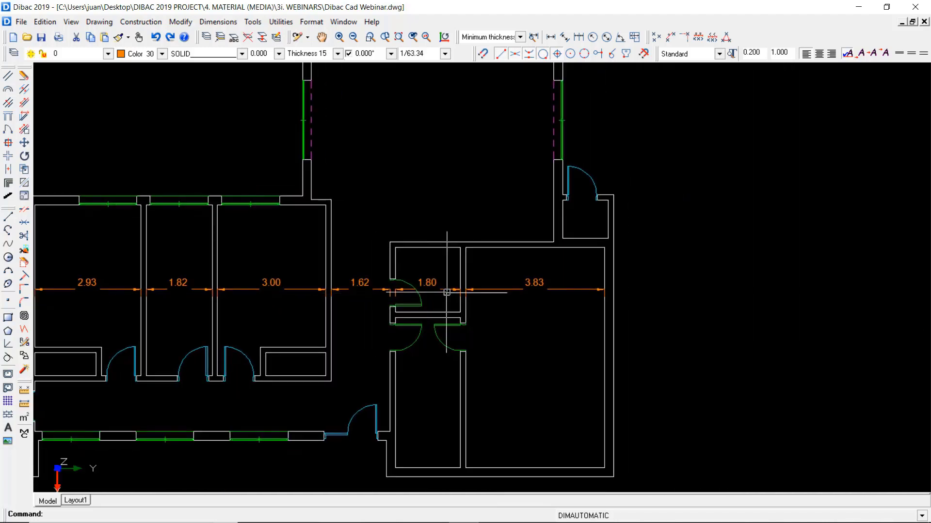
{"action": "scroll", "coordinate": [582, 291], "scroll_direction": "down", "scroll_amount": 1}
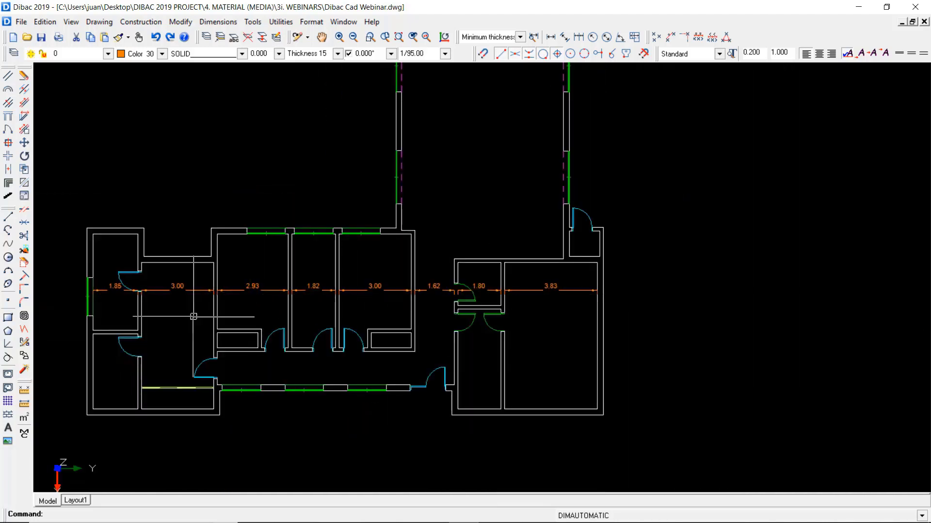
{"action": "scroll", "coordinate": [193, 316], "scroll_direction": "up", "scroll_amount": 1}
{"action": "scroll", "coordinate": [193, 315], "scroll_direction": "down", "scroll_amount": 2}
{"action": "middle_click_drag", "start_coordinate": [193, 315], "coordinate": [316, 322]}
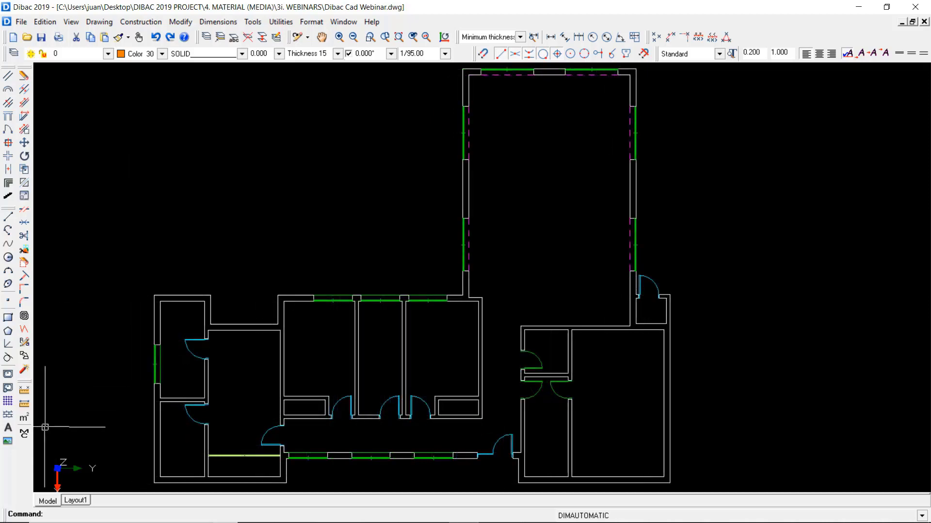
Step: Open the joinery report and eliminate all its existing items
{"action": "left_click", "coordinate": [24, 433]}
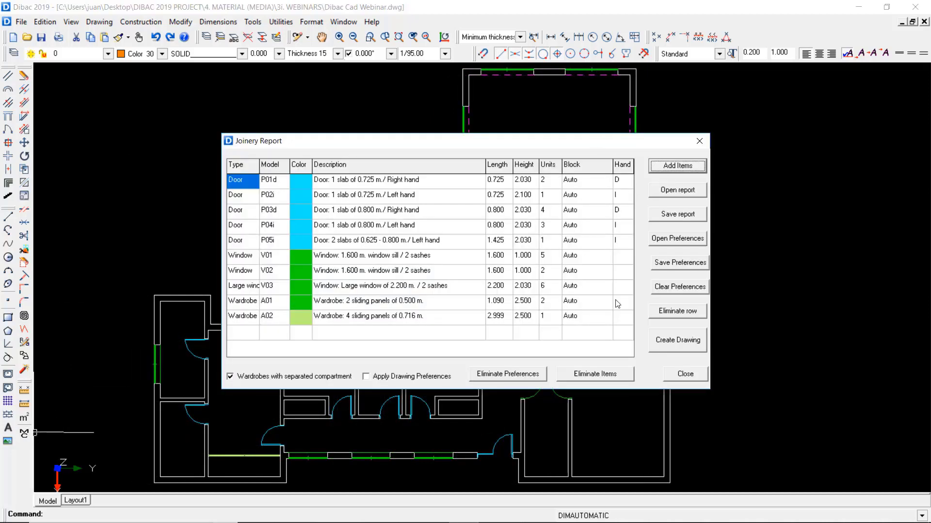
{"action": "left_click", "coordinate": [584, 378]}
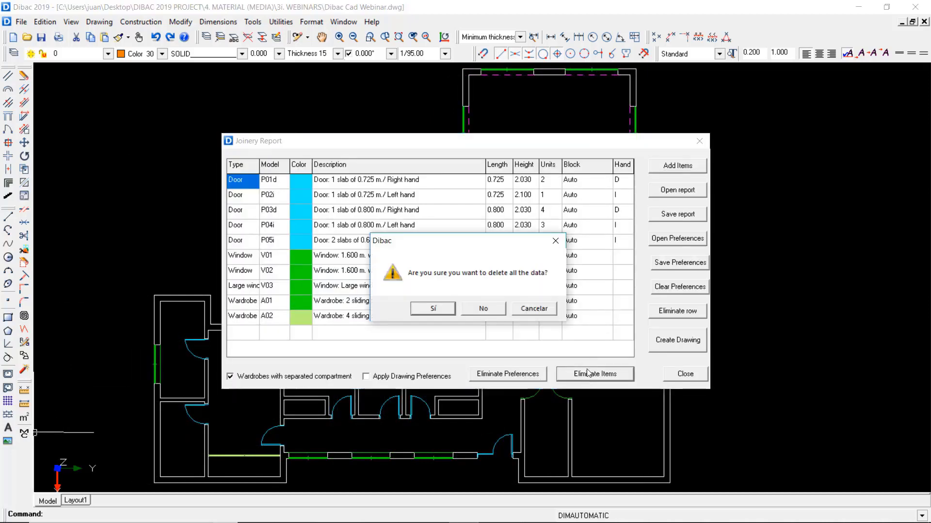
{"action": "left_click", "coordinate": [443, 313]}
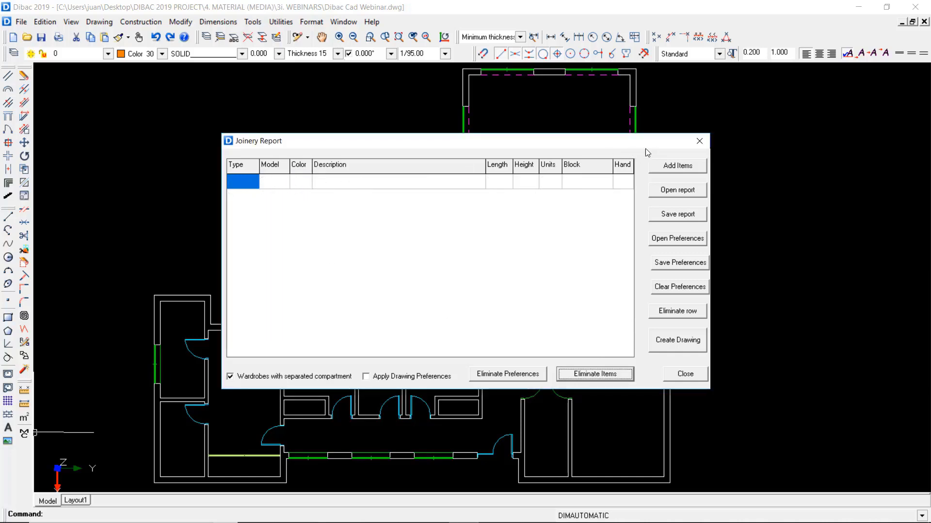
Step: Add all the drawing's joinery items to the report with door height 2.030, window height 1.000 and total wardrobe height 2.500
{"action": "left_click", "coordinate": [673, 168]}
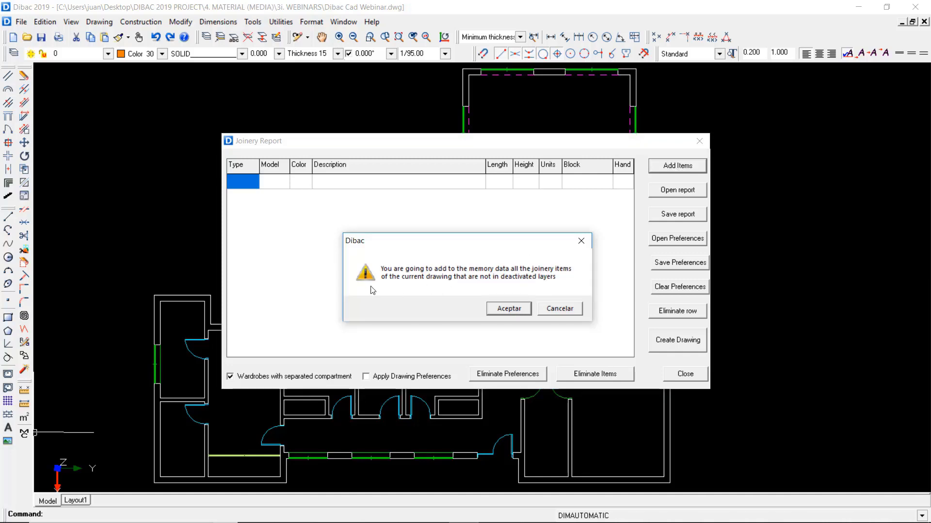
{"action": "left_click", "coordinate": [514, 308]}
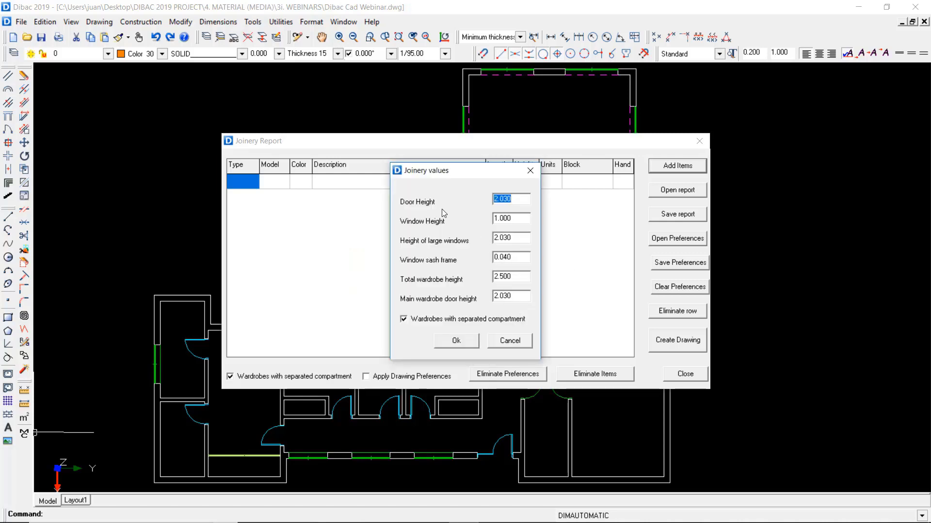
{"action": "left_click", "coordinate": [519, 200]}
{"action": "left_click_drag", "start_coordinate": [486, 175], "coordinate": [575, 190]}
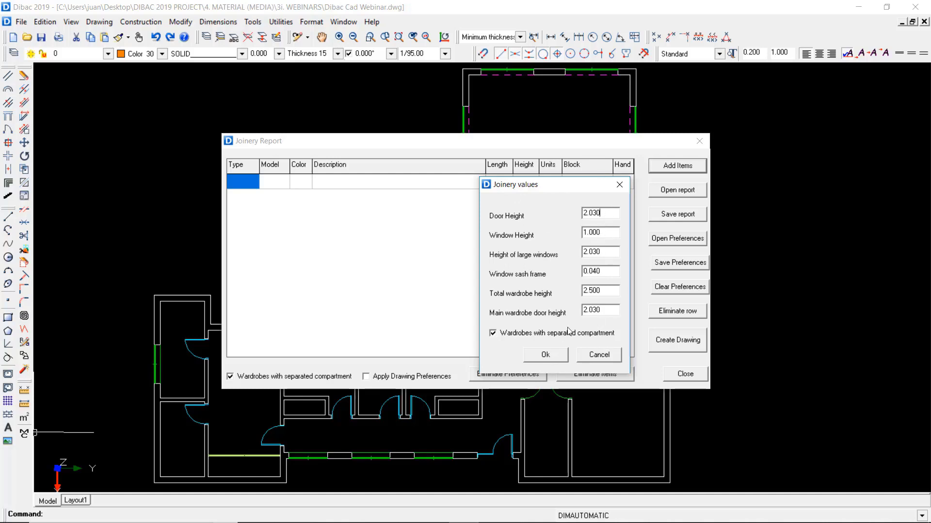
{"action": "left_click", "coordinate": [545, 356]}
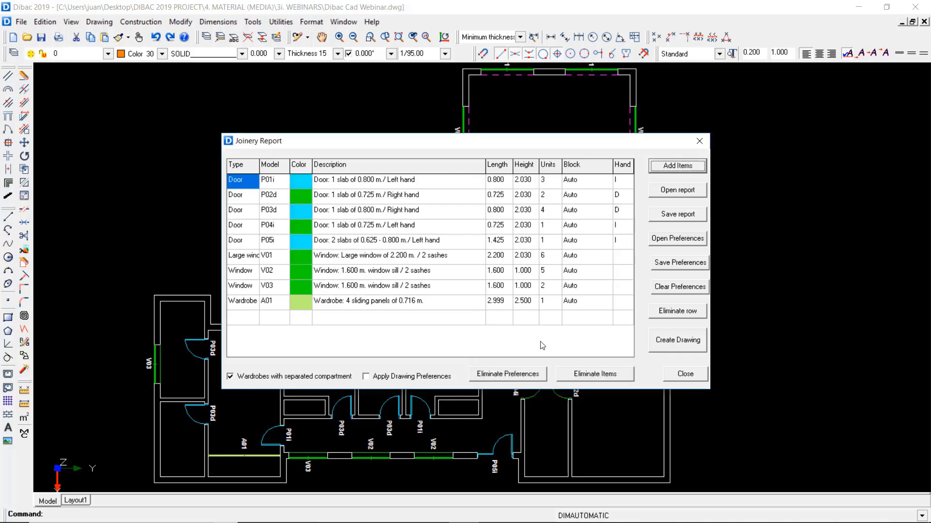
Step: Set the height of door model P01i to 2.100 in the joinery report
{"action": "left_click", "coordinate": [526, 184]}
{"action": "left_click", "coordinate": [525, 179]}
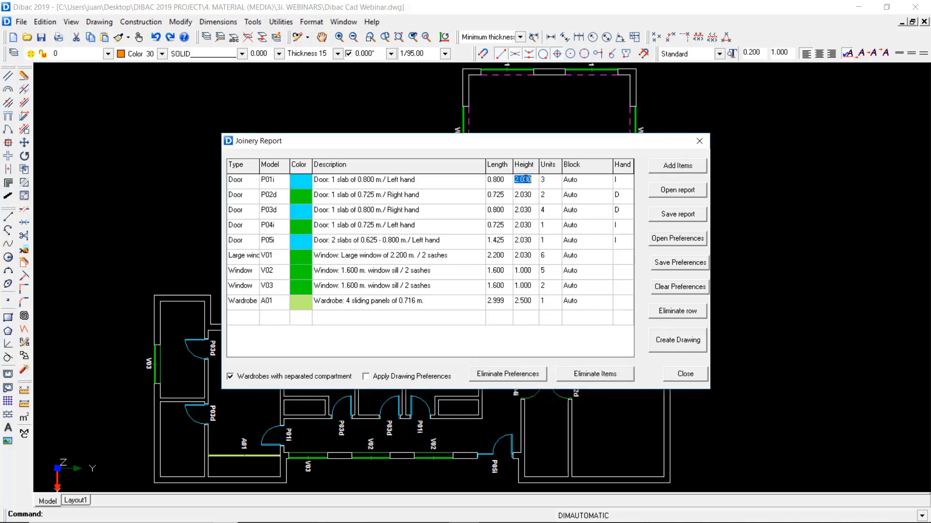
{"action": "left_click_drag", "start_coordinate": [525, 178], "coordinate": [532, 180]}
{"action": "type", "text": "1"}
{"action": "left_click", "coordinate": [532, 210]}
Step: Create the joinery drawing from the report, close the report and inspect the door, window and wardrobe sheets
{"action": "left_click", "coordinate": [673, 339]}
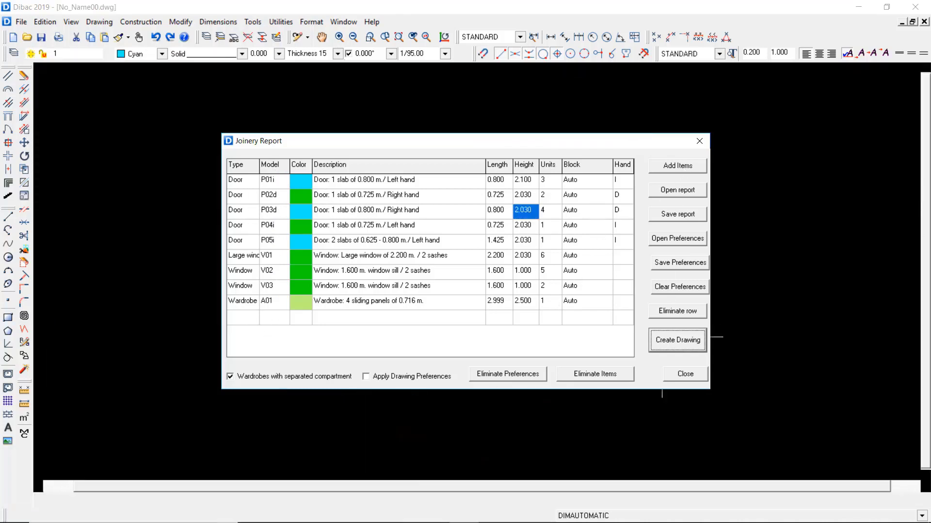
{"action": "left_click", "coordinate": [684, 374]}
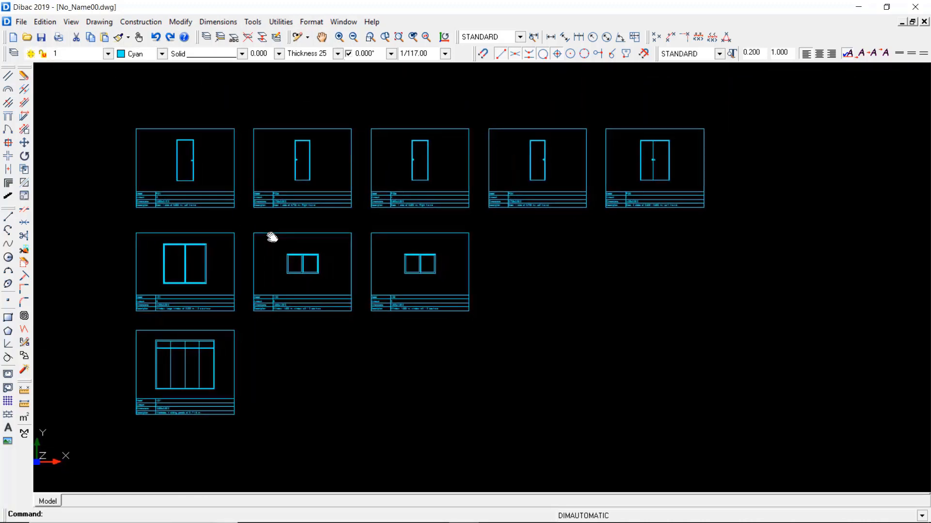
{"action": "scroll", "coordinate": [232, 216], "scroll_direction": "up", "scroll_amount": 2}
{"action": "scroll", "coordinate": [202, 225], "scroll_direction": "up", "scroll_amount": 2}
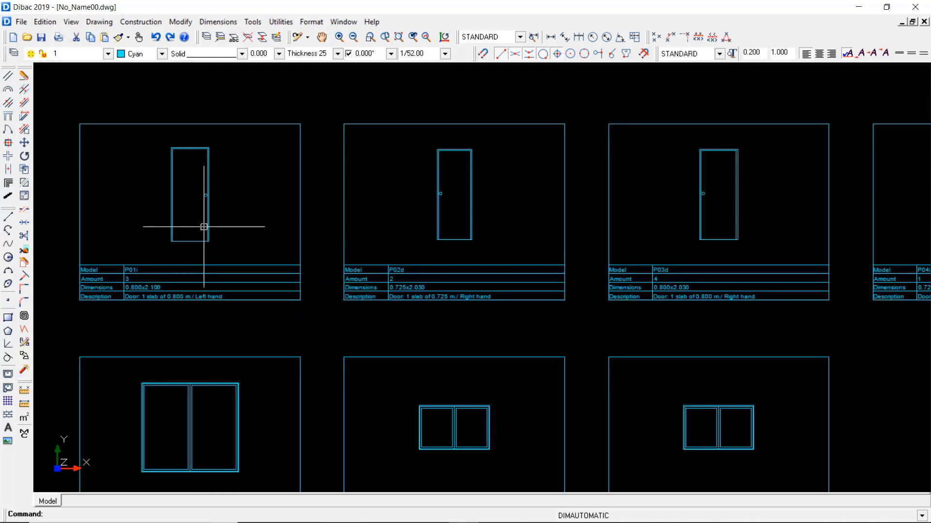
{"action": "scroll", "coordinate": [397, 275], "scroll_direction": "up", "scroll_amount": 2}
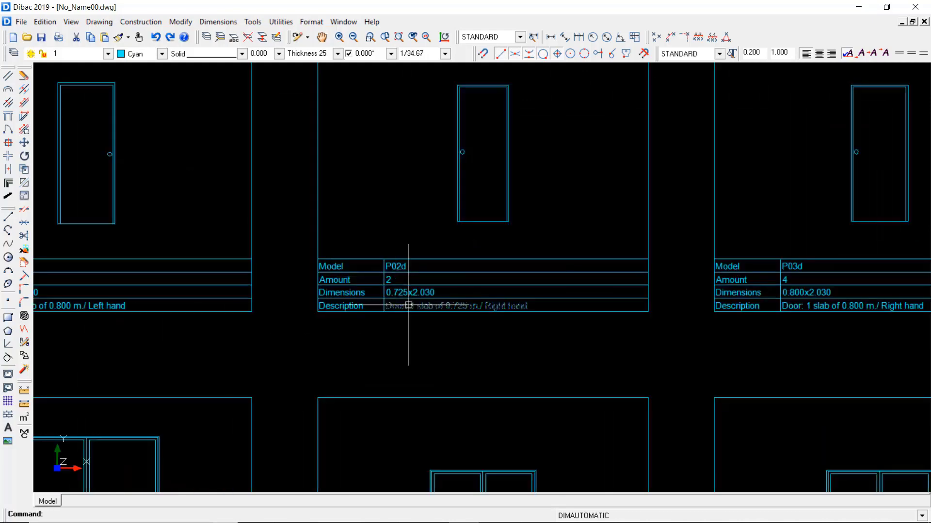
{"action": "scroll", "coordinate": [436, 200], "scroll_direction": "down", "scroll_amount": 2}
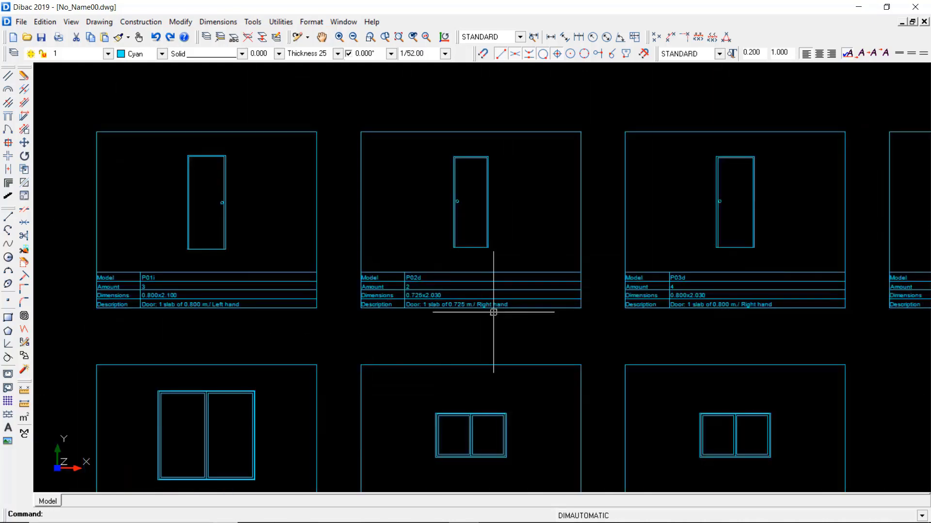
{"action": "mouse_move", "coordinate": [492, 312]}
{"action": "middle_mouse_down"}
{"action": "mouse_move", "coordinate": [457, 235]}
{"action": "mouse_move", "coordinate": [544, 160]}
{"action": "middle_mouse_up"}
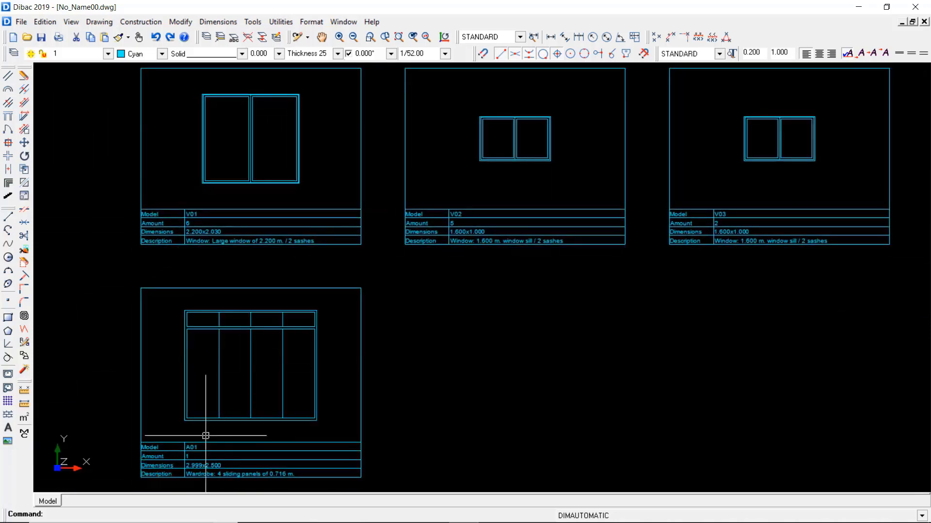
{"action": "scroll", "coordinate": [423, 268], "scroll_direction": "down", "scroll_amount": 2}
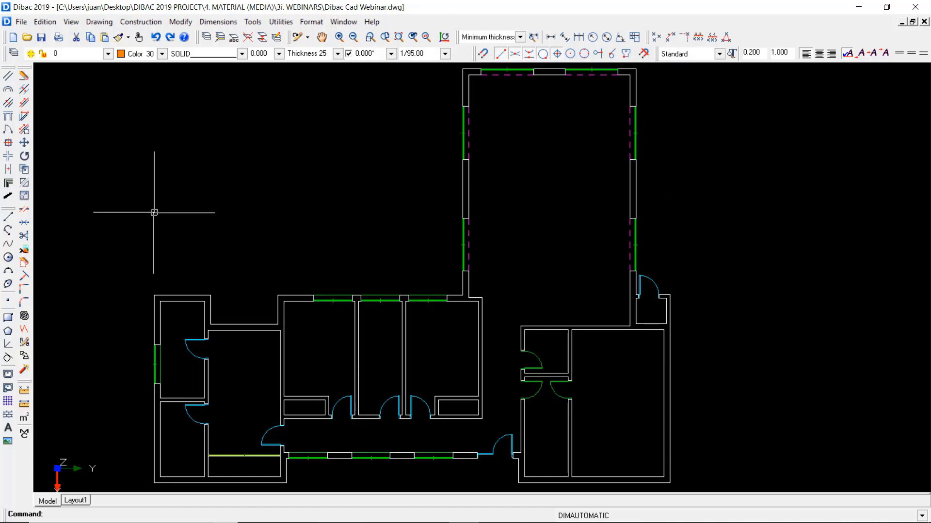
Step: Back in the floor plan, add a cavity at distance 0.060 and depth 0.050 to the outer walls around both lower corners of the house
{"action": "middle_click_drag", "start_coordinate": [172, 260], "coordinate": [172, 198]}
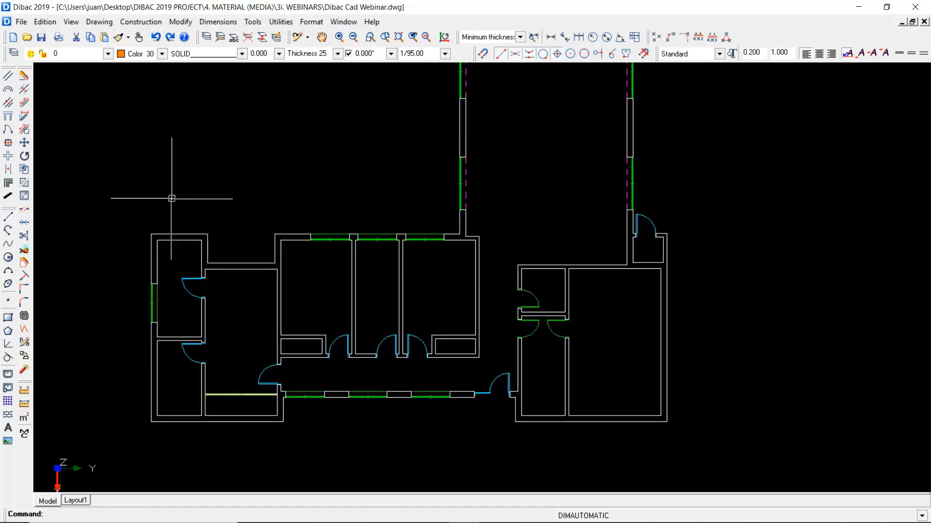
{"action": "left_click", "coordinate": [8, 186]}
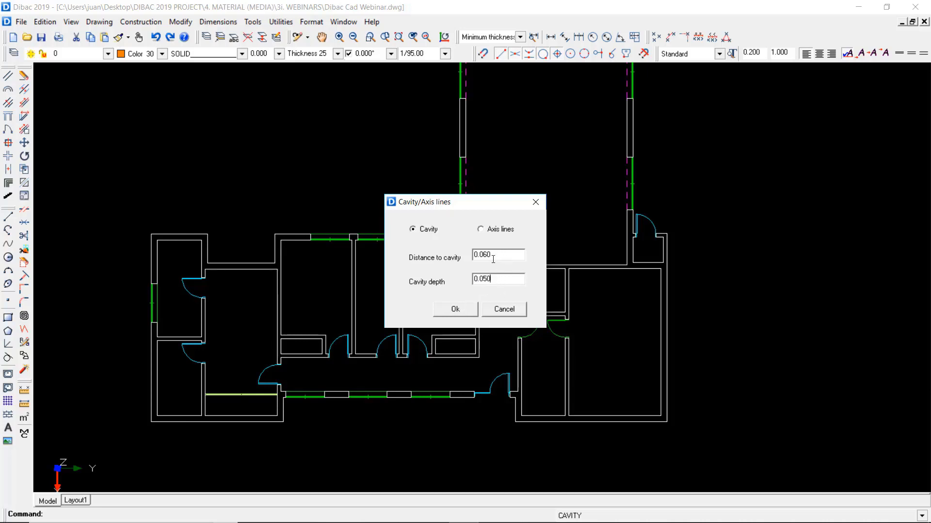
{"action": "left_click", "coordinate": [465, 308]}
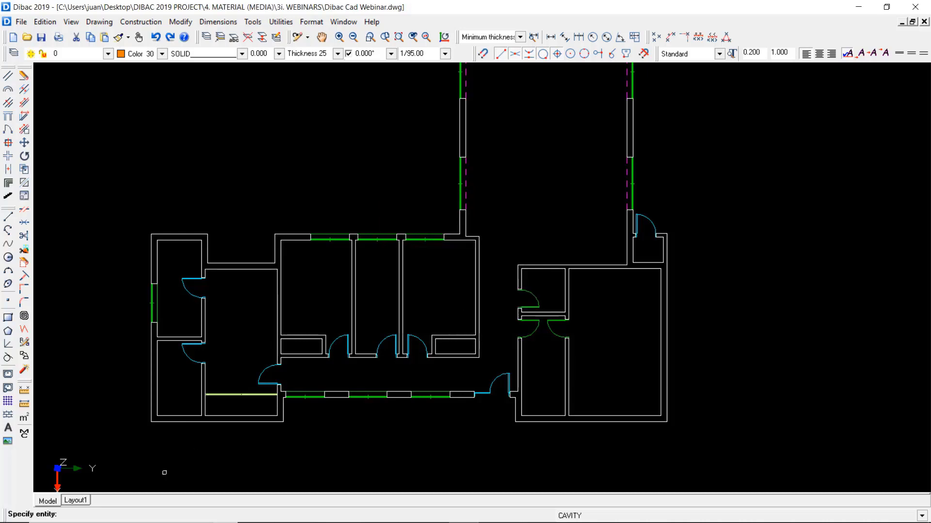
{"action": "scroll", "coordinate": [150, 440], "scroll_direction": "up", "scroll_amount": 3}
{"action": "left_click", "coordinate": [170, 388]}
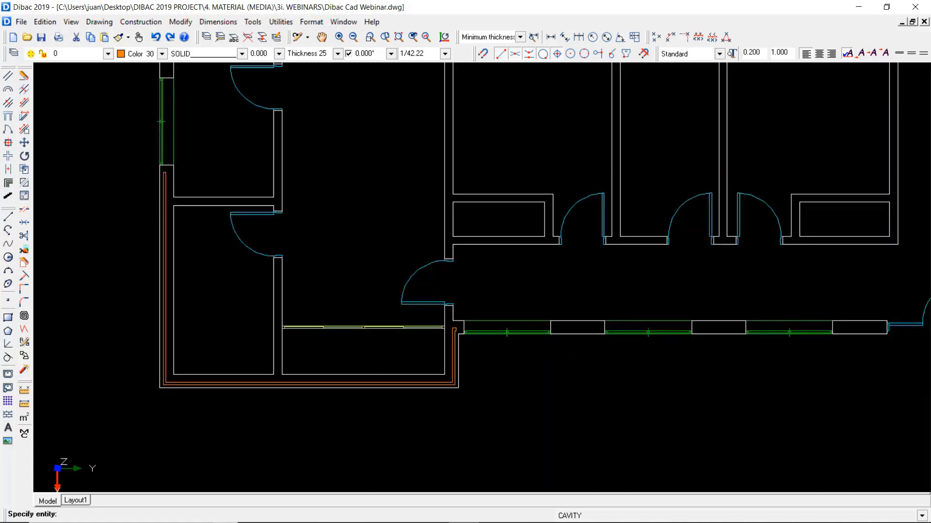
{"action": "middle_click_drag", "start_coordinate": [640, 315], "coordinate": [242, 329]}
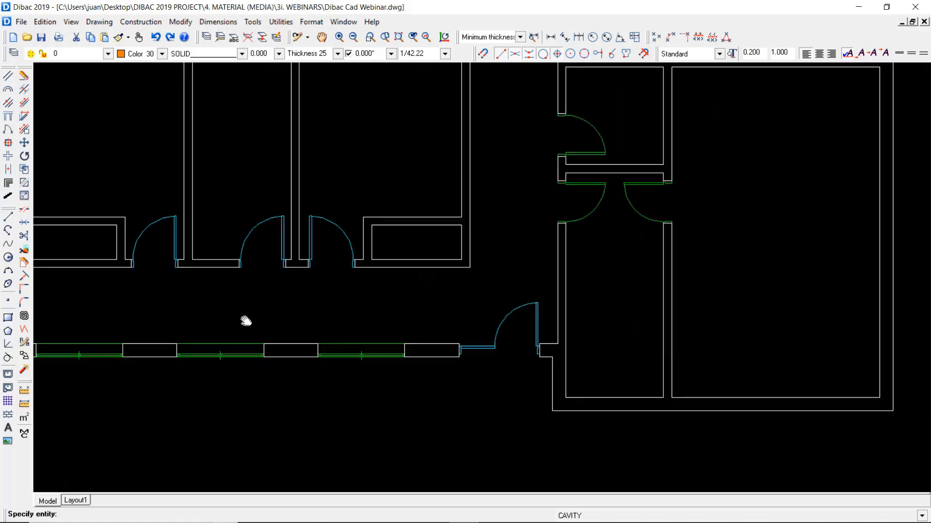
{"action": "left_click", "coordinate": [573, 413]}
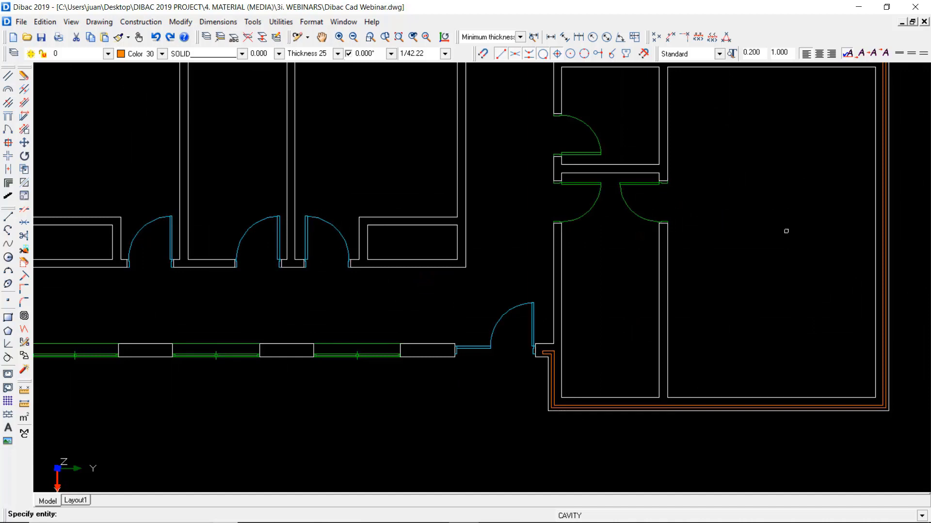
{"action": "mouse_move", "coordinate": [787, 232]}
{"action": "middle_mouse_down"}
{"action": "mouse_move", "coordinate": [591, 338]}
{"action": "mouse_move", "coordinate": [384, 218]}
{"action": "mouse_move", "coordinate": [385, 270]}
{"action": "middle_mouse_up"}
{"action": "key", "text": "Escape"}
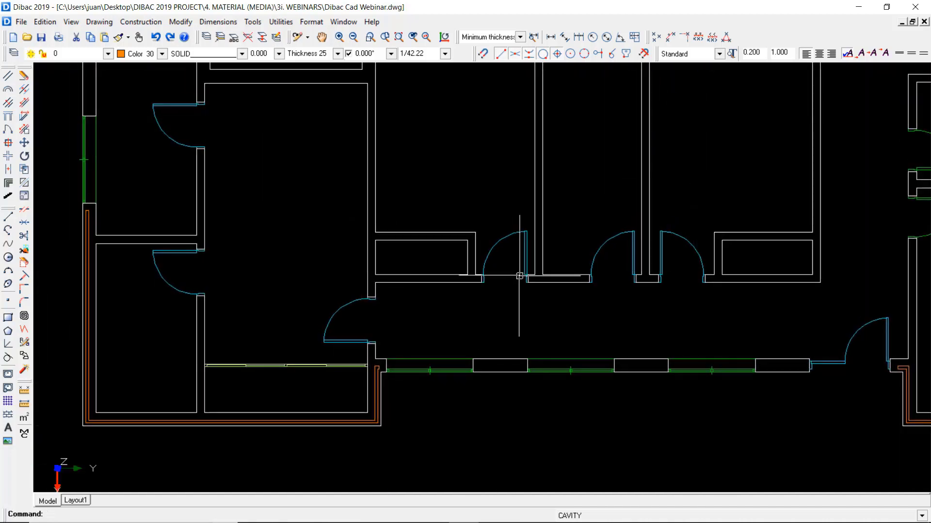
Step: Start a Hatch of the Predefined type and choose the ANSI36 pattern
{"action": "scroll", "coordinate": [519, 275], "scroll_direction": "down", "scroll_amount": 1}
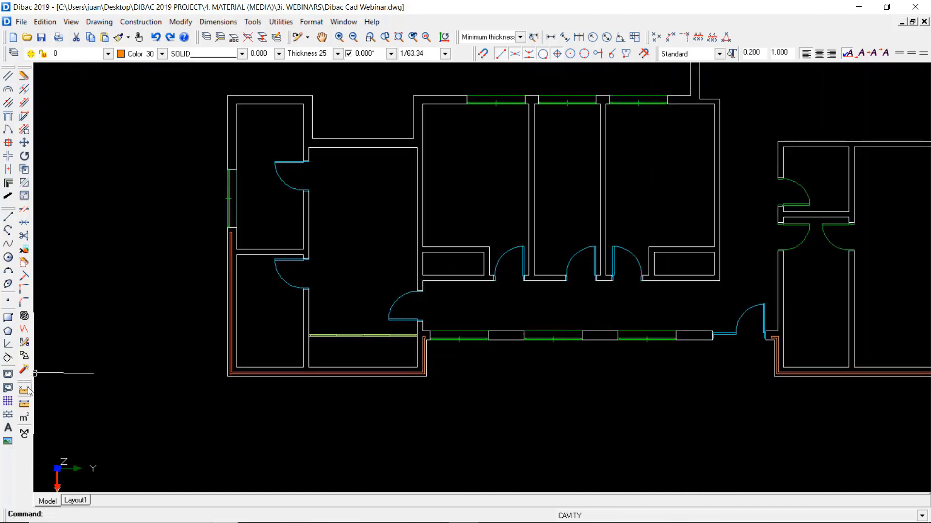
{"action": "left_click", "coordinate": [9, 416]}
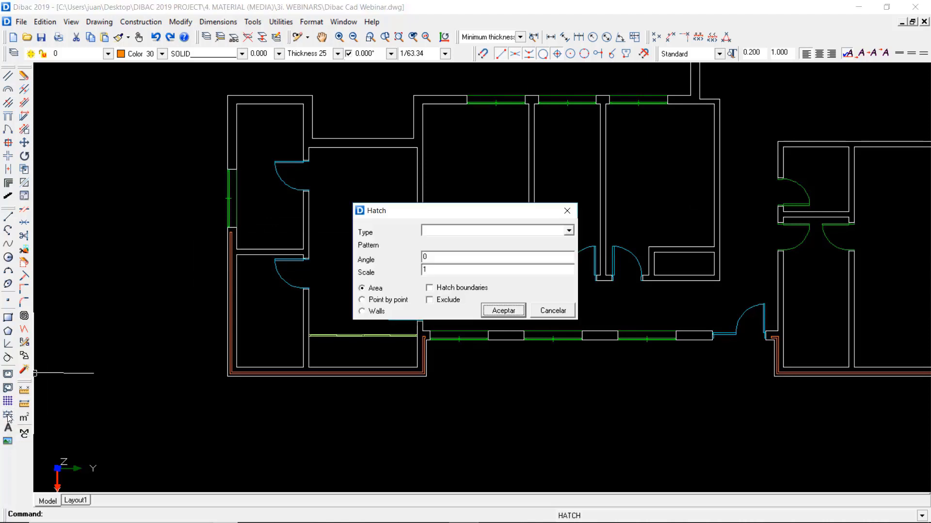
{"action": "left_click", "coordinate": [569, 231]}
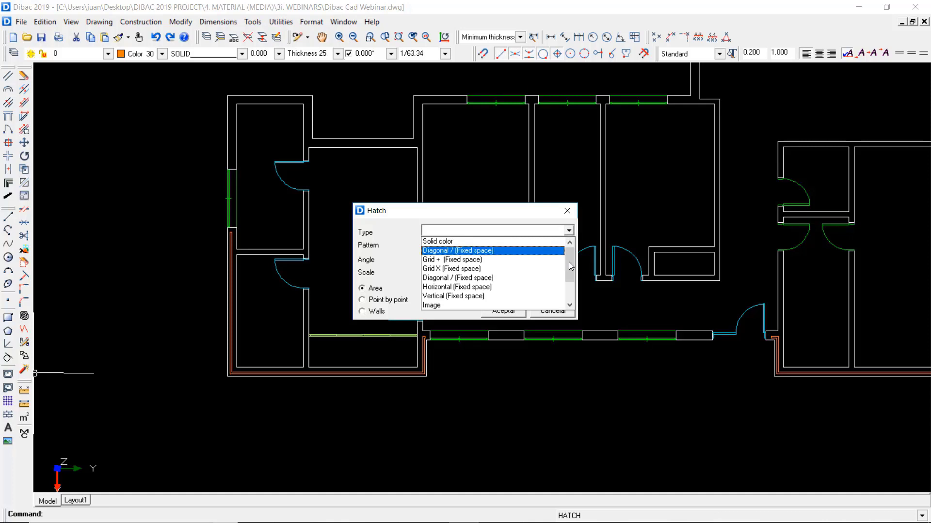
{"action": "scroll", "coordinate": [439, 287], "scroll_direction": "down", "scroll_amount": 2}
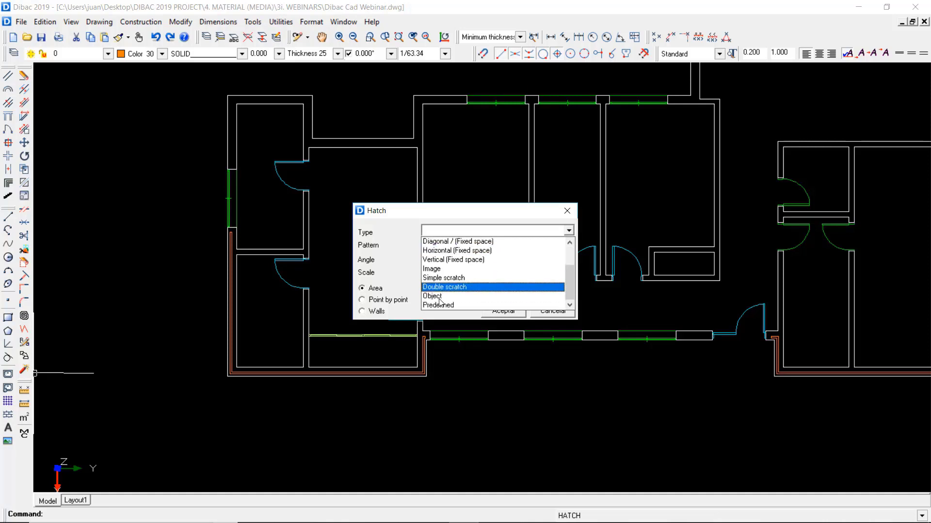
{"action": "left_click", "coordinate": [438, 305]}
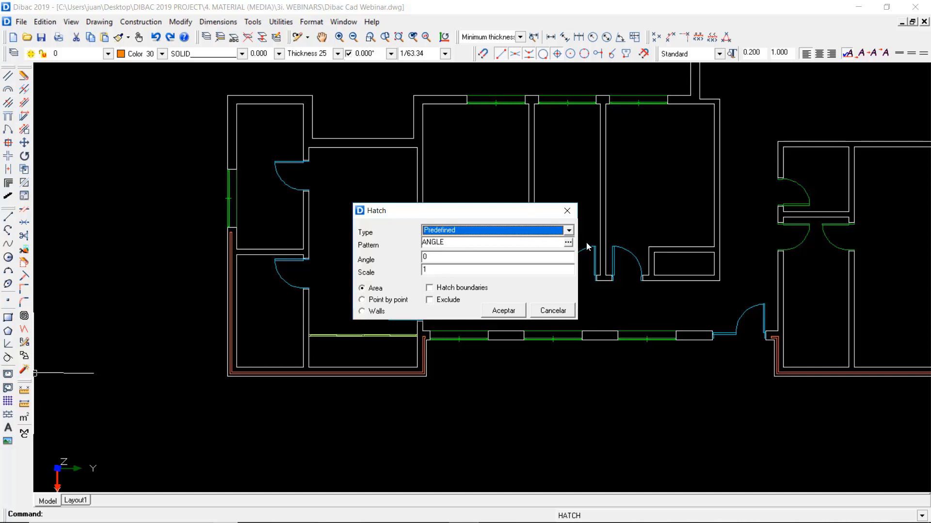
{"action": "left_click", "coordinate": [568, 242]}
{"action": "scroll", "coordinate": [219, 262], "scroll_direction": "up", "scroll_amount": 3}
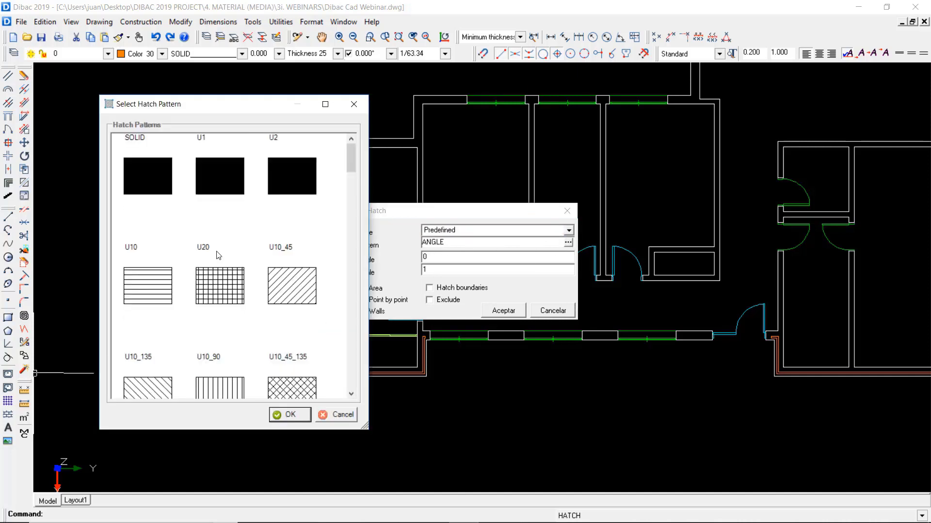
{"action": "scroll", "coordinate": [221, 264], "scroll_direction": "down", "scroll_amount": 8}
{"action": "scroll", "coordinate": [223, 217], "scroll_direction": "down", "scroll_amount": 3}
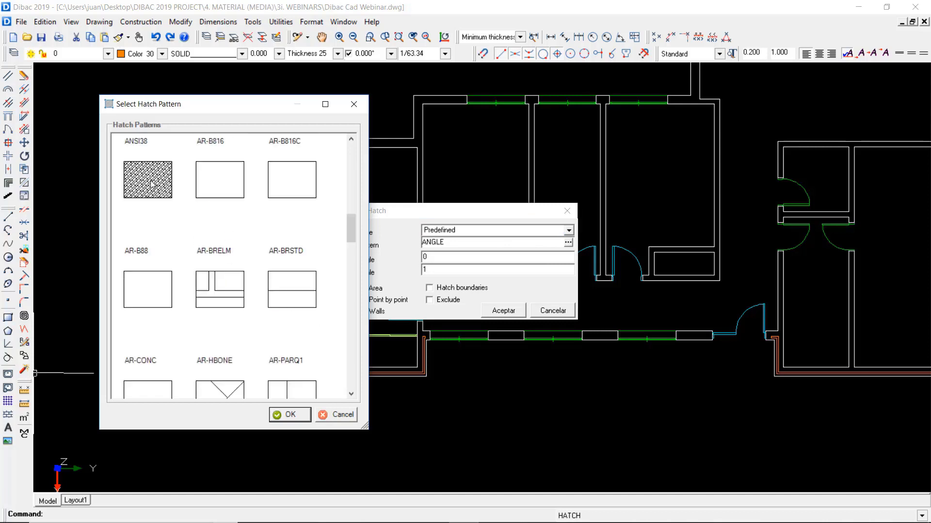
{"action": "scroll", "coordinate": [174, 182], "scroll_direction": "up", "scroll_amount": 3}
{"action": "left_click", "coordinate": [235, 249]}
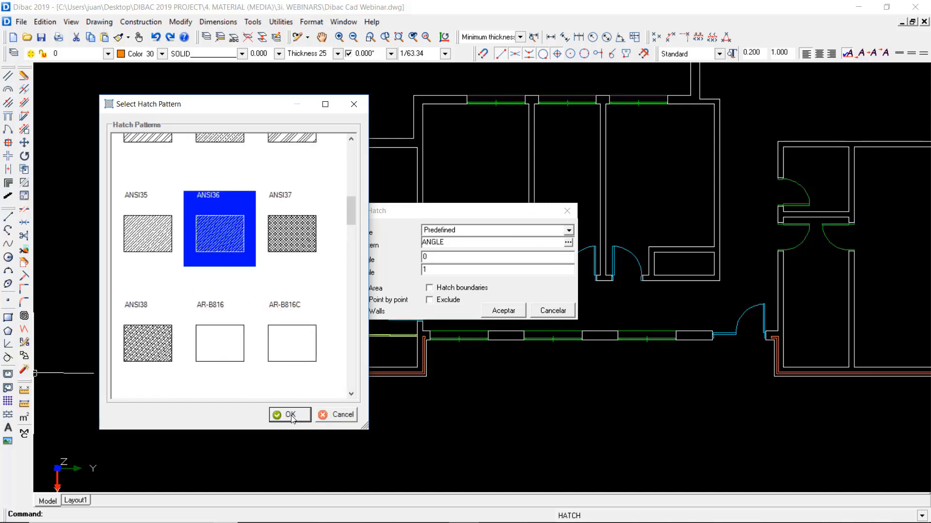
{"action": "left_click", "coordinate": [290, 415]}
Step: Set the hatch scale to 0.08 with filling by area, and make Magenta the current color
{"action": "double_click", "coordinate": [442, 270]}
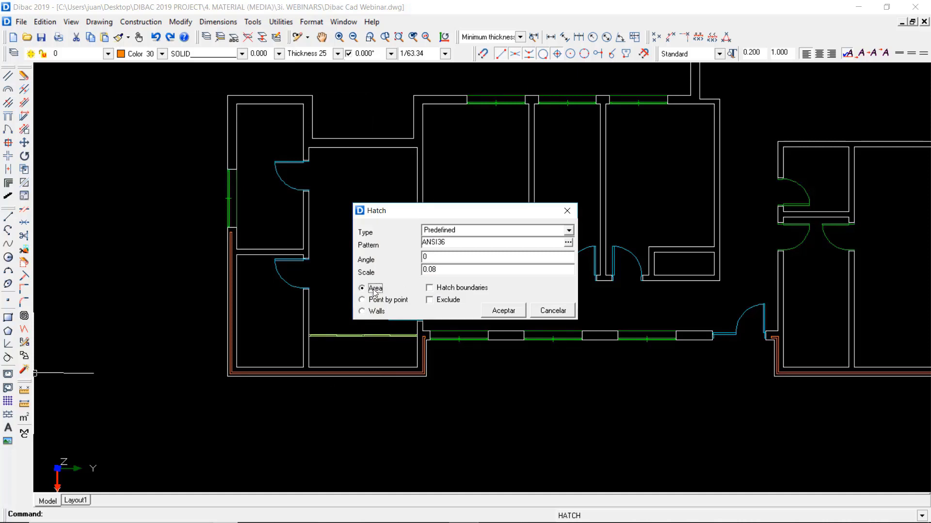
{"action": "left_click", "coordinate": [496, 314]}
{"action": "left_click", "coordinate": [162, 53]}
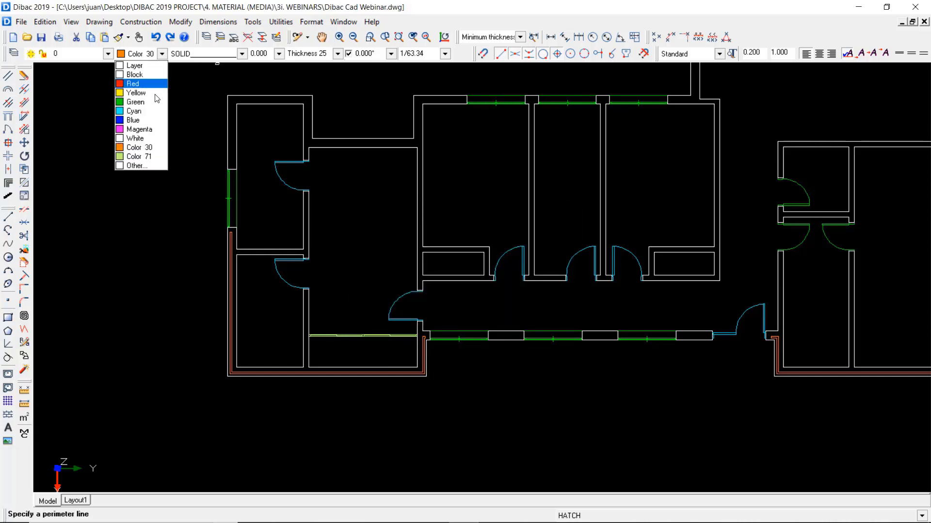
{"action": "left_click", "coordinate": [162, 112]}
{"action": "left_click", "coordinate": [151, 57]}
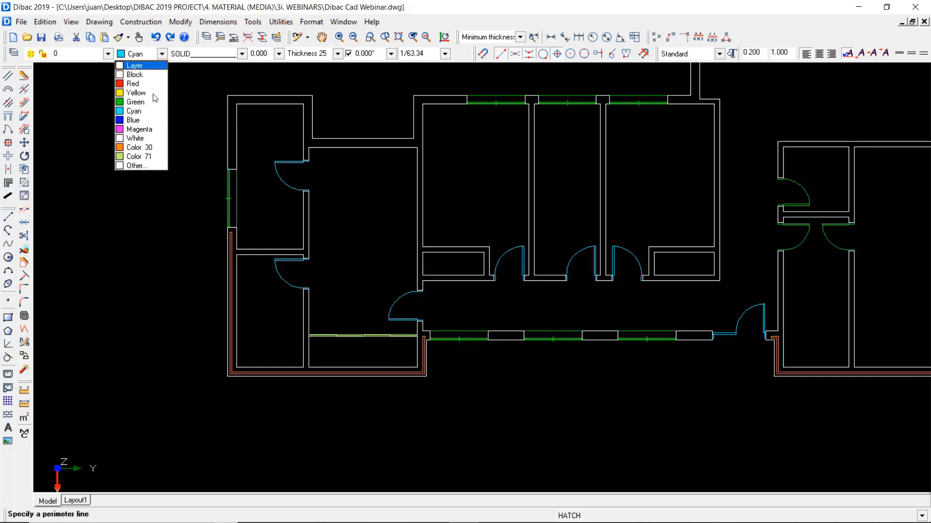
{"action": "left_click", "coordinate": [140, 131]}
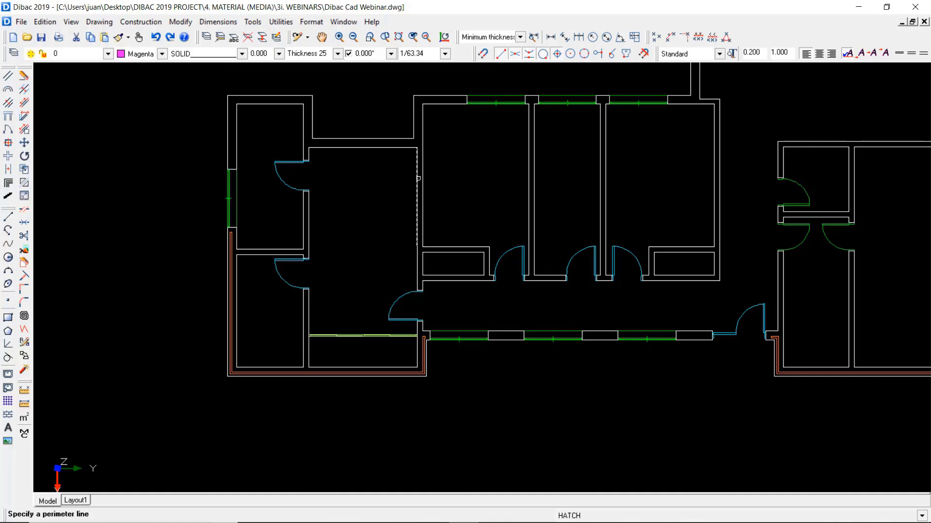
Step: Hatch the large room beside the wardrobe, the narrow middle room and the small upper room of the right wing
{"action": "left_click", "coordinate": [416, 180]}
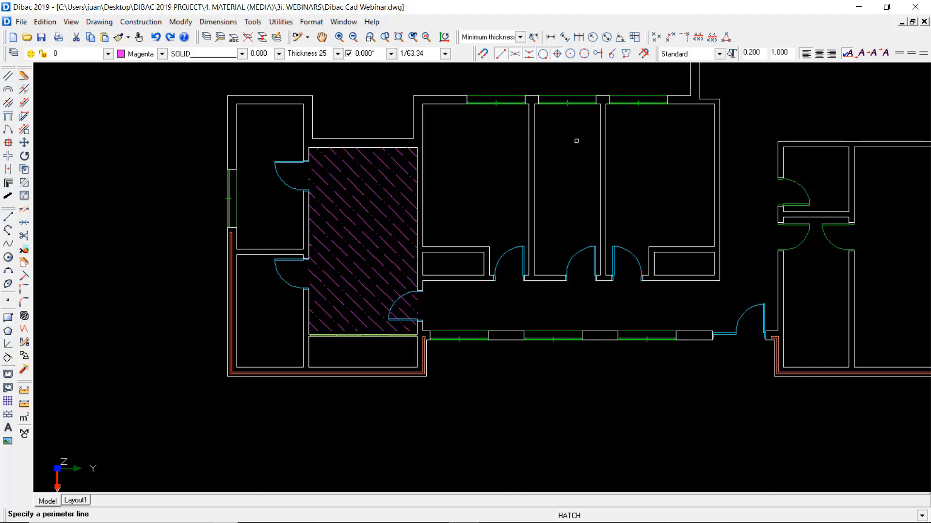
{"action": "left_click", "coordinate": [600, 145]}
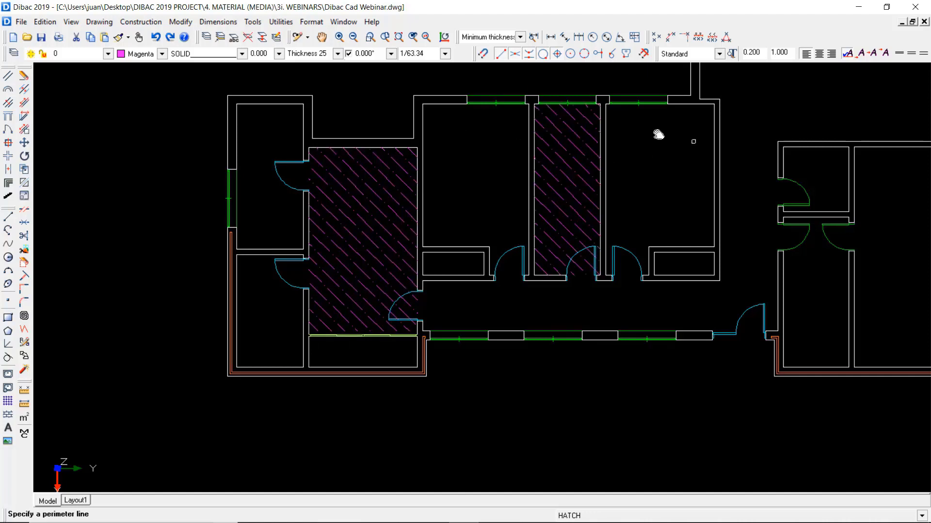
{"action": "middle_click_drag", "start_coordinate": [813, 152], "coordinate": [587, 140]}
{"action": "left_click", "coordinate": [623, 150]}
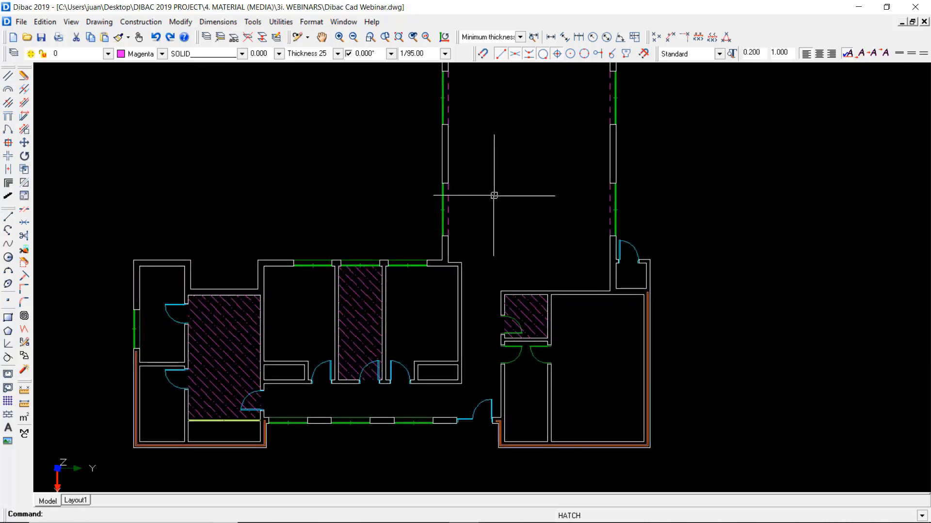
{"action": "scroll", "coordinate": [493, 195], "scroll_direction": "down", "scroll_amount": 1}
{"action": "scroll", "coordinate": [421, 228], "scroll_direction": "up", "scroll_amount": 1}
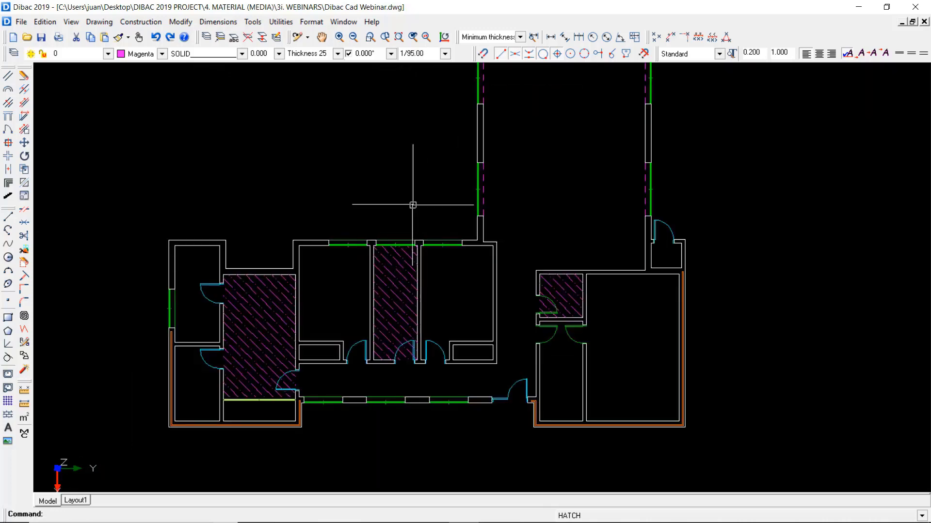
Step: Add automatic dimensions in Color 30 across the widths of the two lower rooms of the right wing
{"action": "left_click", "coordinate": [635, 36]}
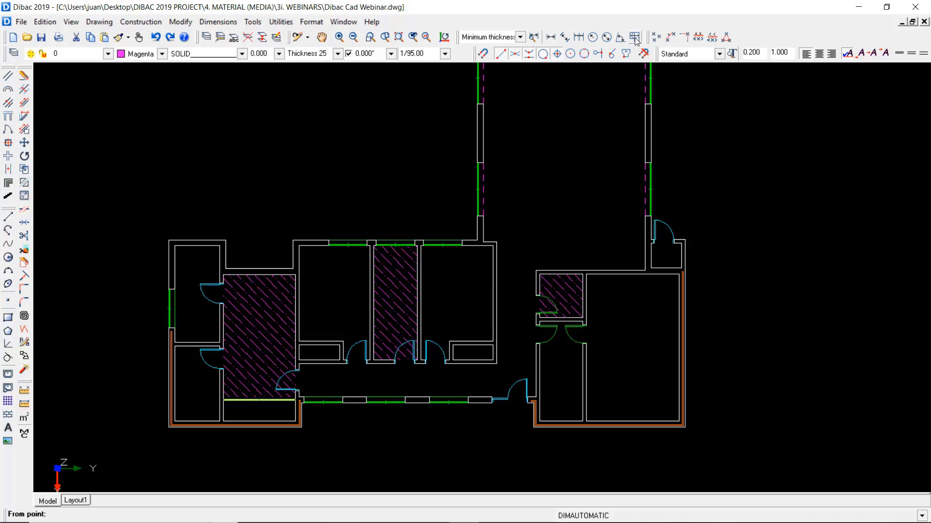
{"action": "left_click", "coordinate": [162, 53]}
{"action": "left_click", "coordinate": [131, 146]}
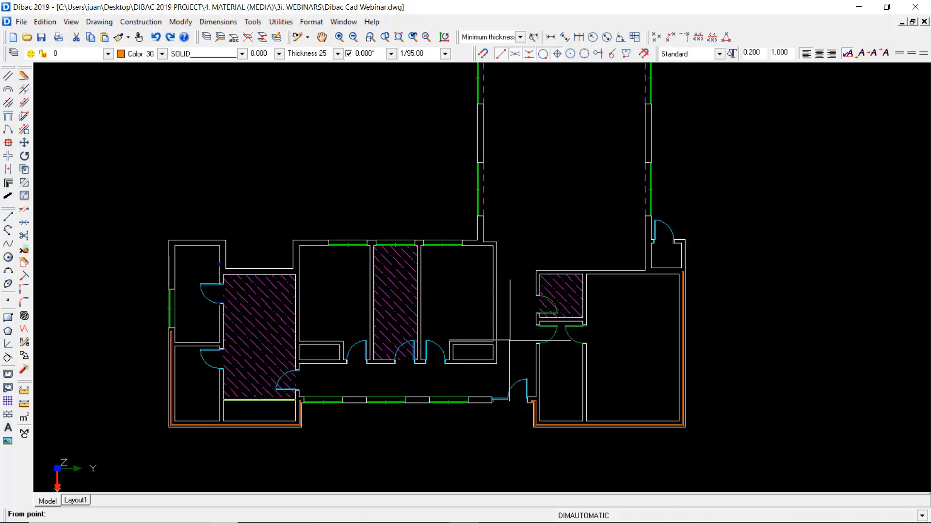
{"action": "left_click", "coordinate": [512, 362]}
{"action": "left_click", "coordinate": [693, 365]}
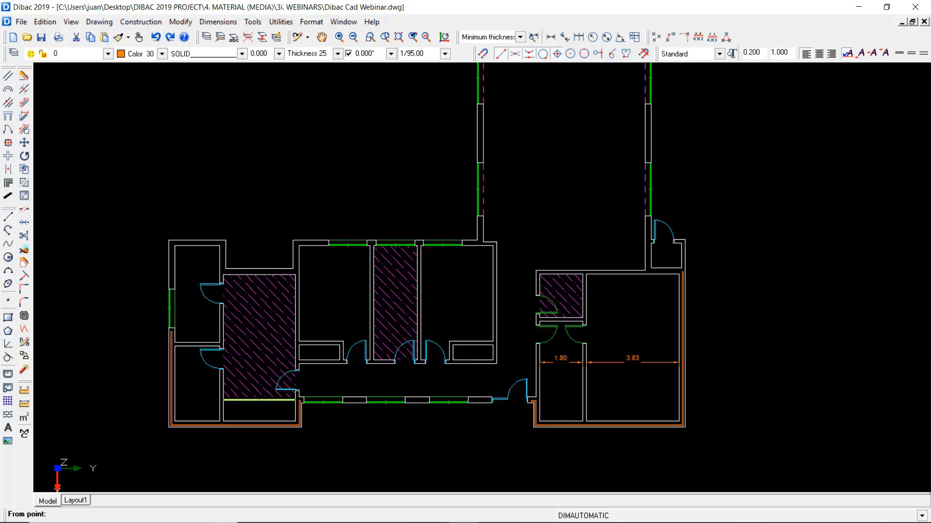
Step: Delete the hatch from the small upper room of the right wing
{"action": "scroll", "coordinate": [603, 353], "scroll_direction": "right", "scroll_amount": 3}
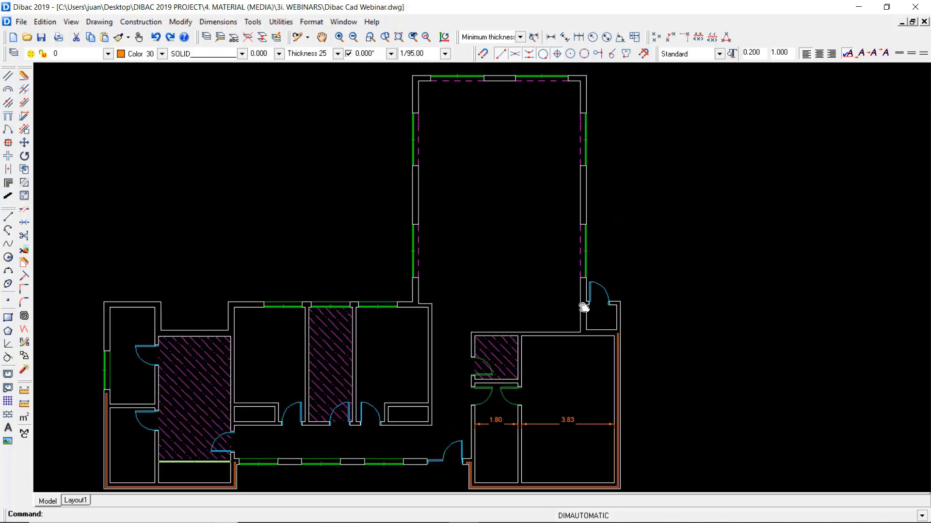
{"action": "scroll", "coordinate": [582, 306], "scroll_direction": "up", "scroll_amount": 3}
{"action": "middle_click_drag", "start_coordinate": [583, 306], "coordinate": [573, 297]}
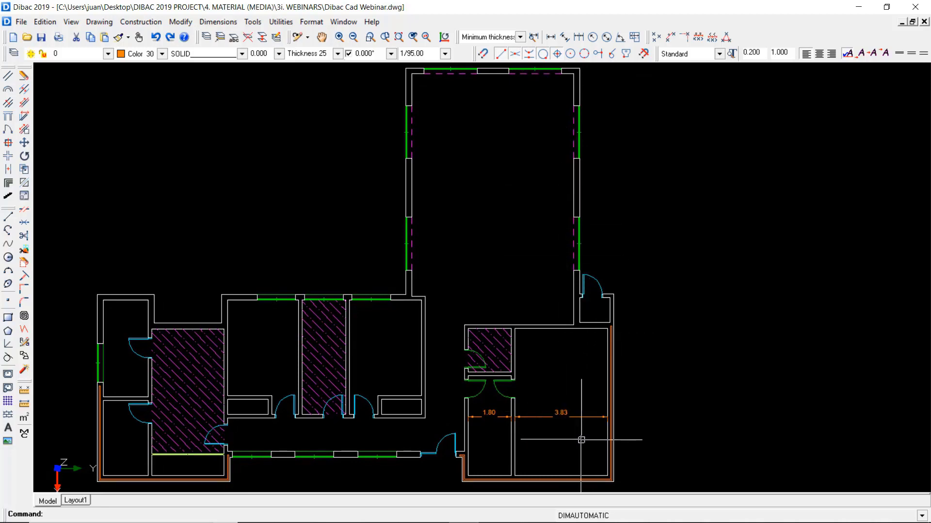
{"action": "left_click", "coordinate": [491, 356]}
{"action": "key", "text": "Delete"}
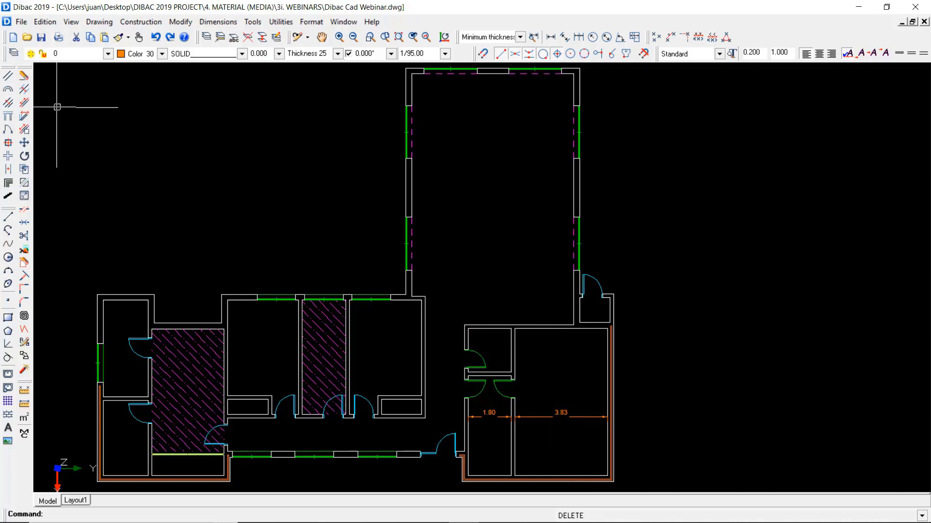
Step: Lengthen the right wing outward by 2, with the selection window cutting through the large dimensioned room and the upper hall
{"action": "left_click", "coordinate": [24, 130]}
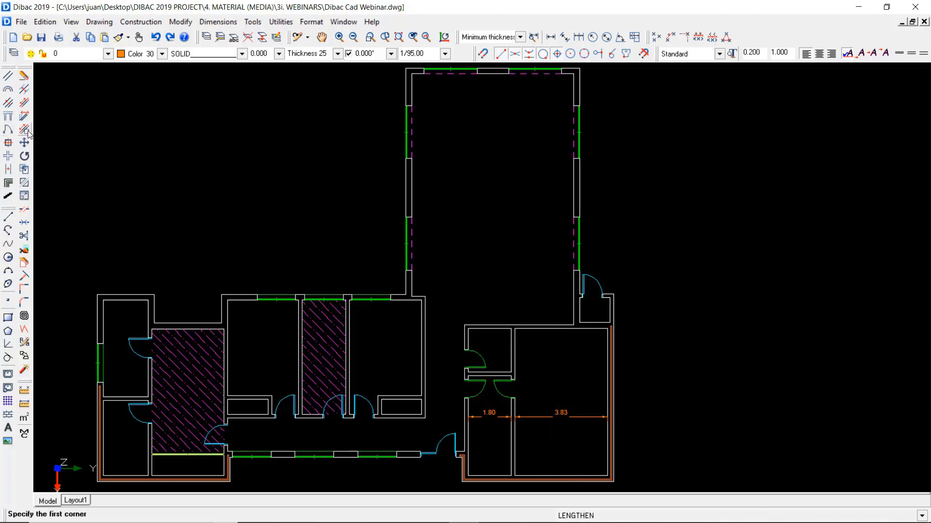
{"action": "middle_click_drag", "start_coordinate": [505, 224], "coordinate": [495, 207]}
{"action": "scroll", "coordinate": [520, 177], "scroll_direction": "down", "scroll_amount": 2}
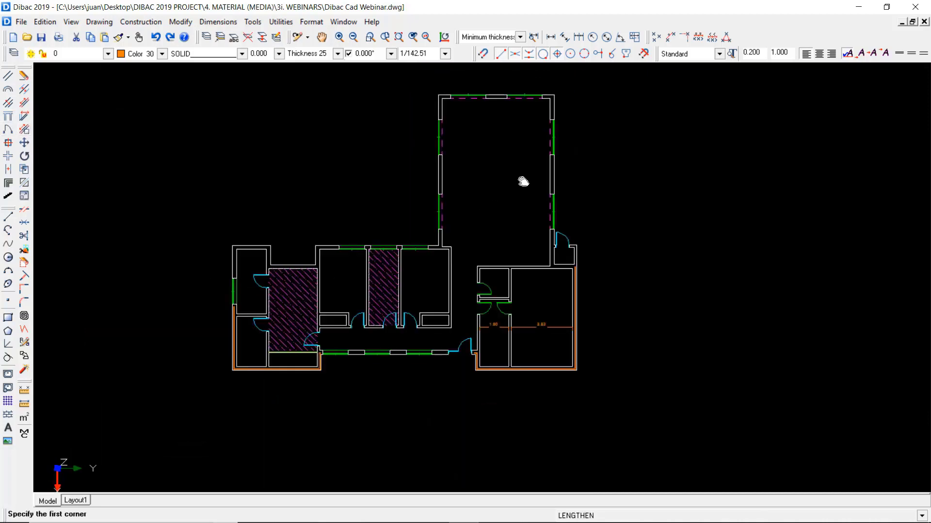
{"action": "left_click", "coordinate": [525, 96]}
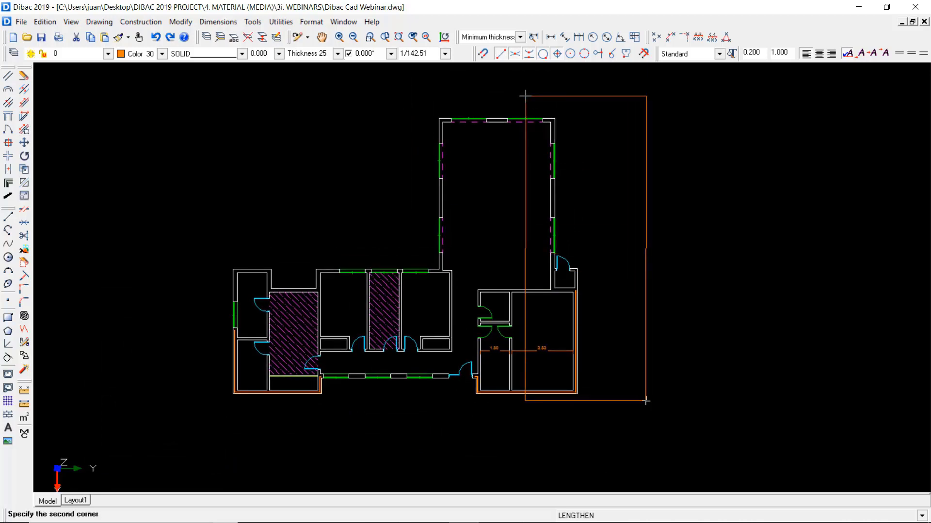
{"action": "left_click", "coordinate": [643, 403]}
{"action": "scroll", "coordinate": [575, 360], "scroll_direction": "up", "scroll_amount": 2}
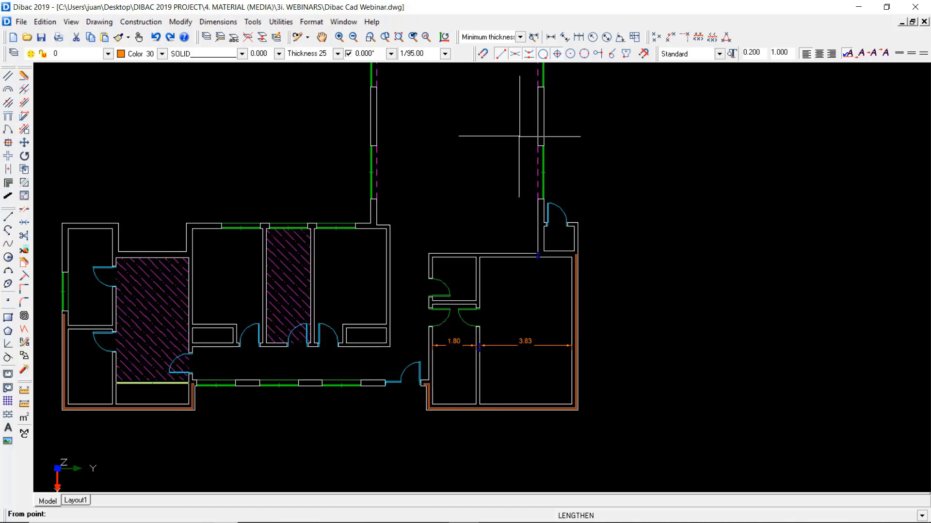
{"action": "left_click", "coordinate": [529, 342]}
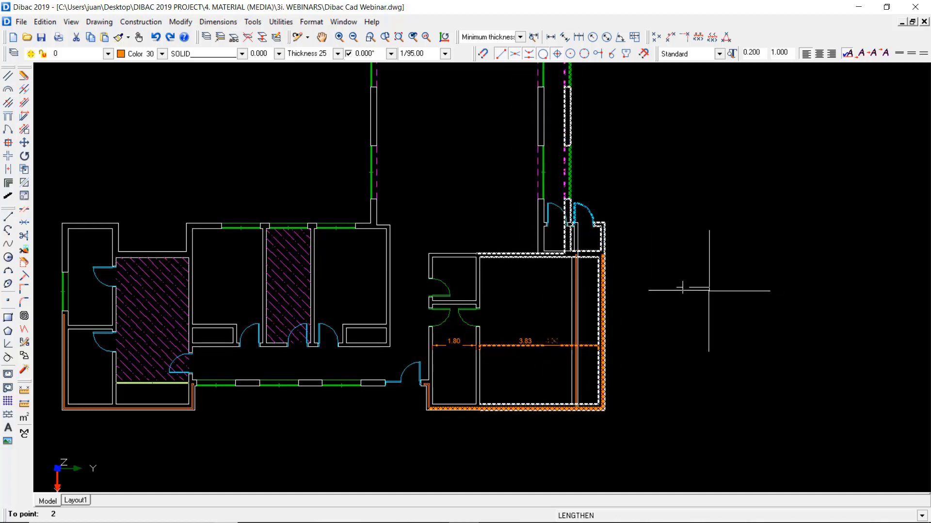
{"action": "key", "text": "Return"}
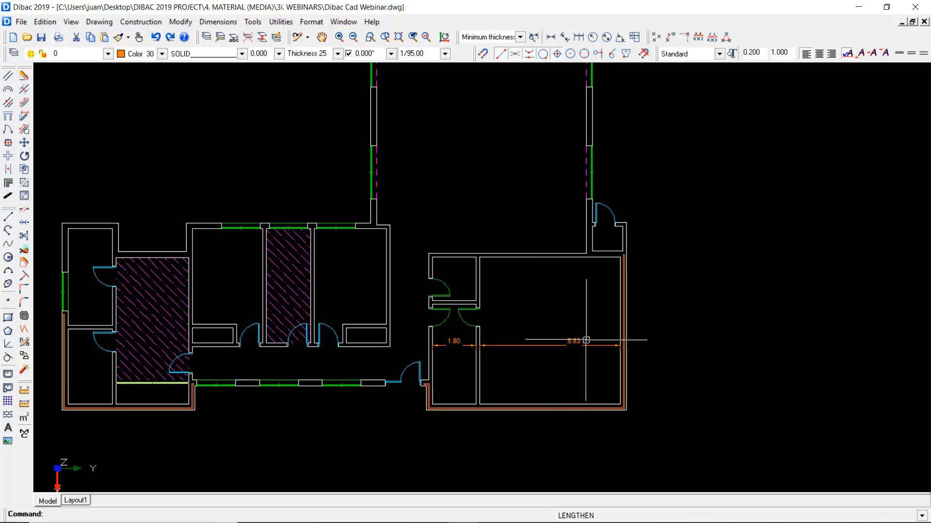
Step: Lengthen the right wing outward by 2 again, with the selection window cutting through the two narrow rooms beside the large room
{"action": "scroll", "coordinate": [573, 274], "scroll_direction": "down", "scroll_amount": 2}
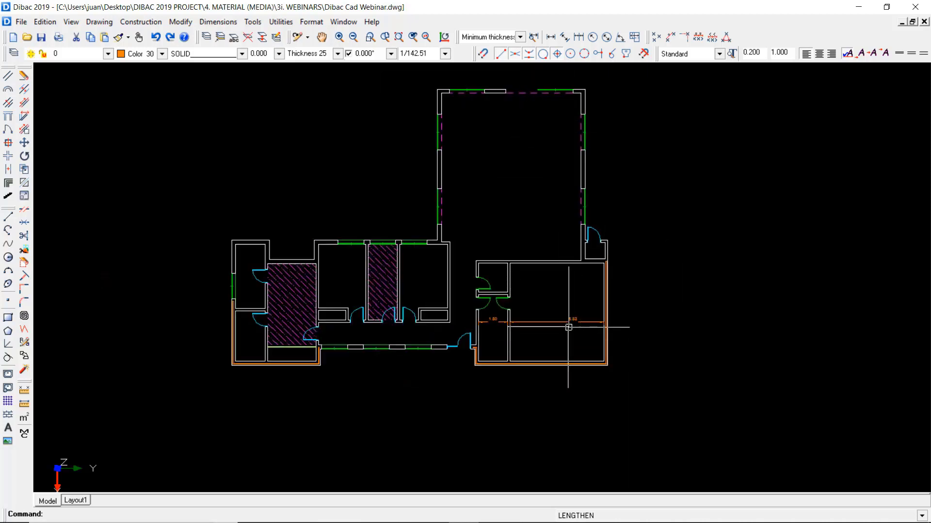
{"action": "scroll", "coordinate": [566, 323], "scroll_direction": "up", "scroll_amount": 2}
{"action": "scroll", "coordinate": [571, 316], "scroll_direction": "down", "scroll_amount": 2}
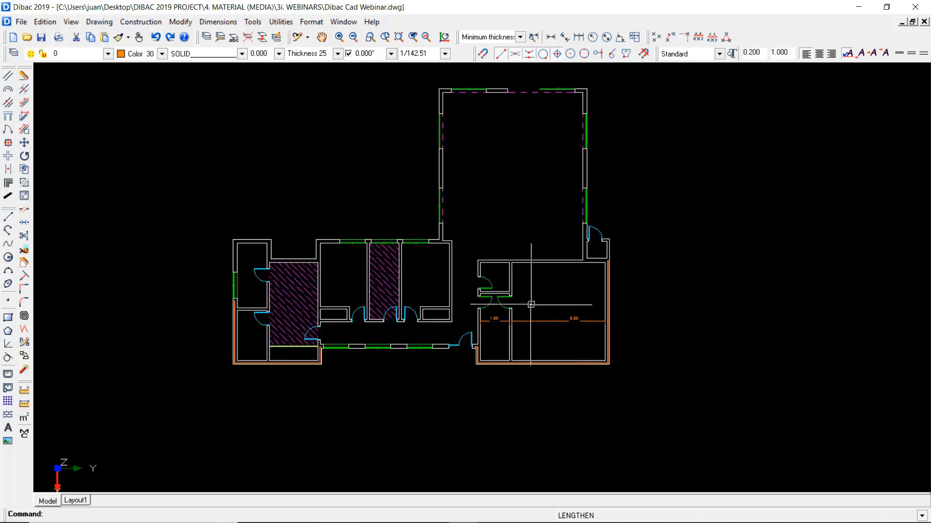
{"action": "scroll", "coordinate": [533, 307], "scroll_direction": "up", "scroll_amount": 3}
{"action": "scroll", "coordinate": [551, 294], "scroll_direction": "down", "scroll_amount": 3}
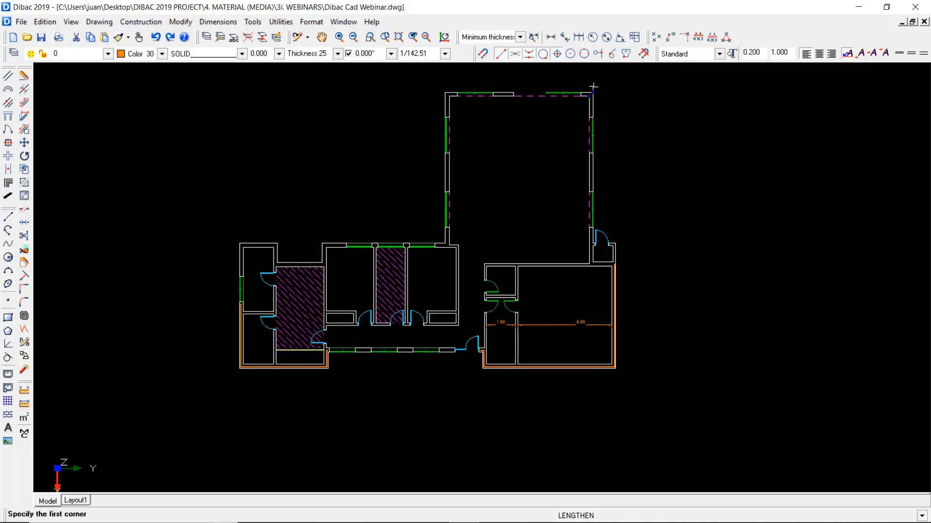
{"action": "left_click", "coordinate": [503, 77]}
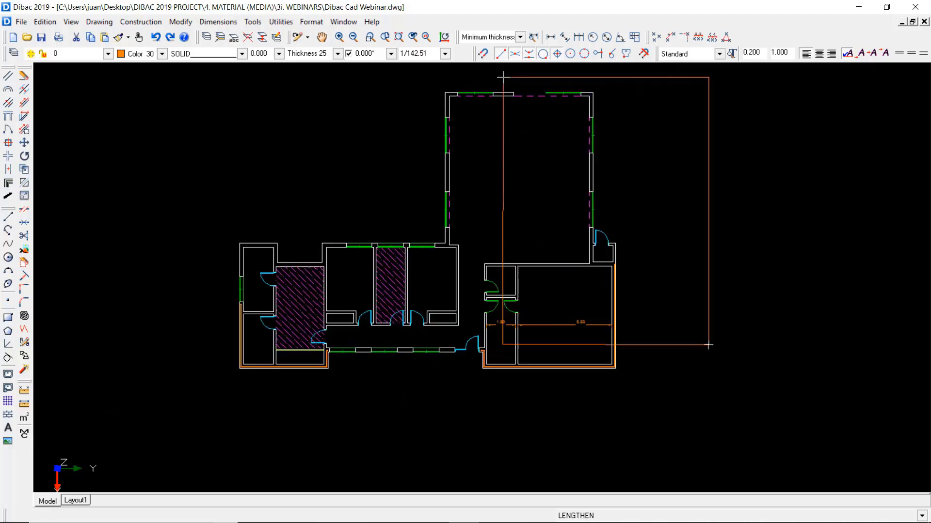
{"action": "left_click", "coordinate": [725, 400]}
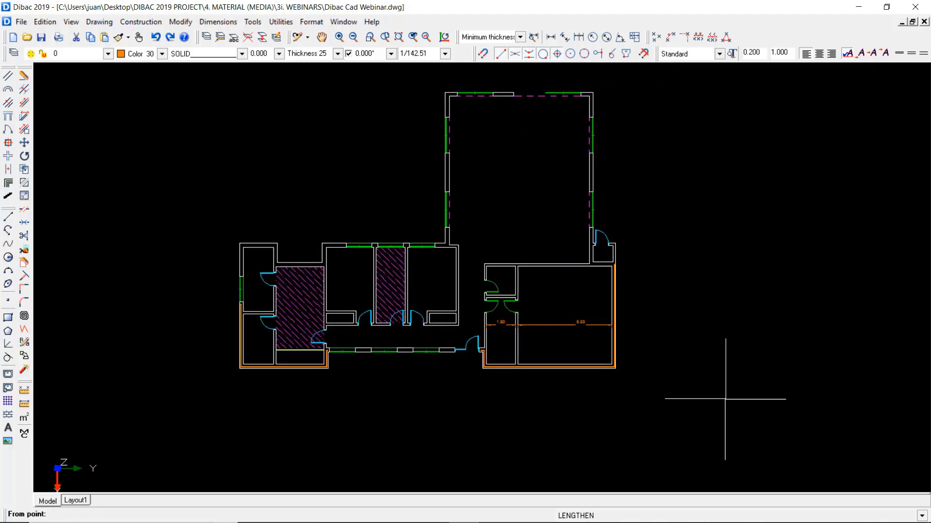
{"action": "left_click", "coordinate": [557, 386]}
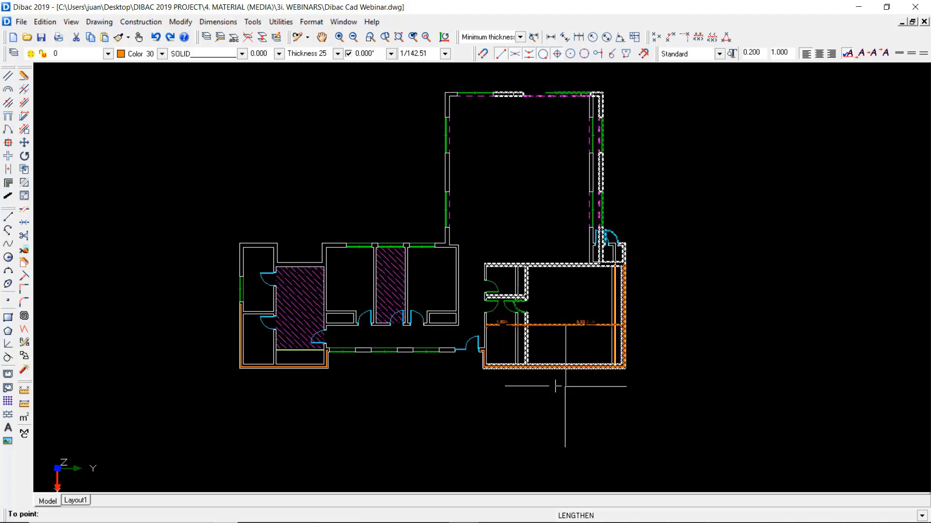
{"action": "key", "text": "Return"}
{"action": "scroll", "coordinate": [565, 381], "scroll_direction": "up", "scroll_amount": 2}
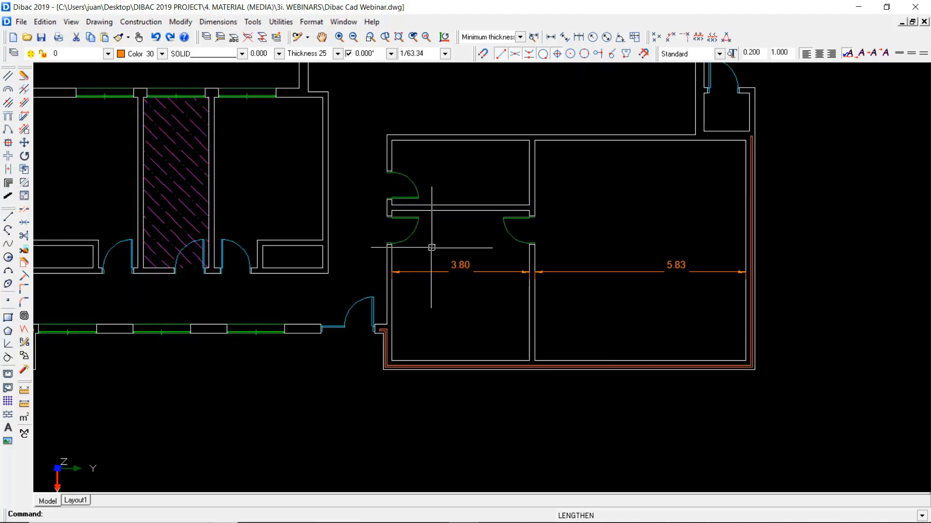
{"action": "scroll", "coordinate": [475, 245], "scroll_direction": "down", "scroll_amount": 1}
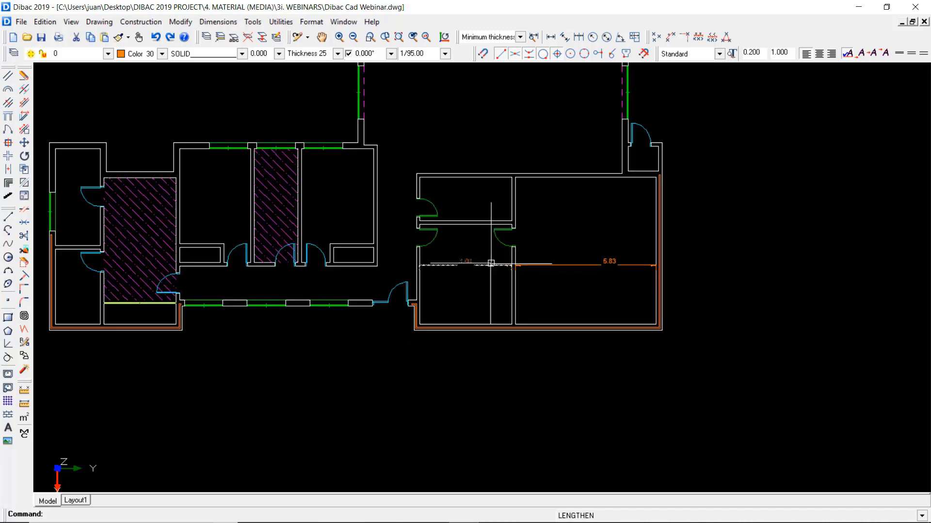
{"action": "scroll", "coordinate": [465, 239], "scroll_direction": "down", "scroll_amount": 1}
{"action": "scroll", "coordinate": [482, 347], "scroll_direction": "up", "scroll_amount": 1}
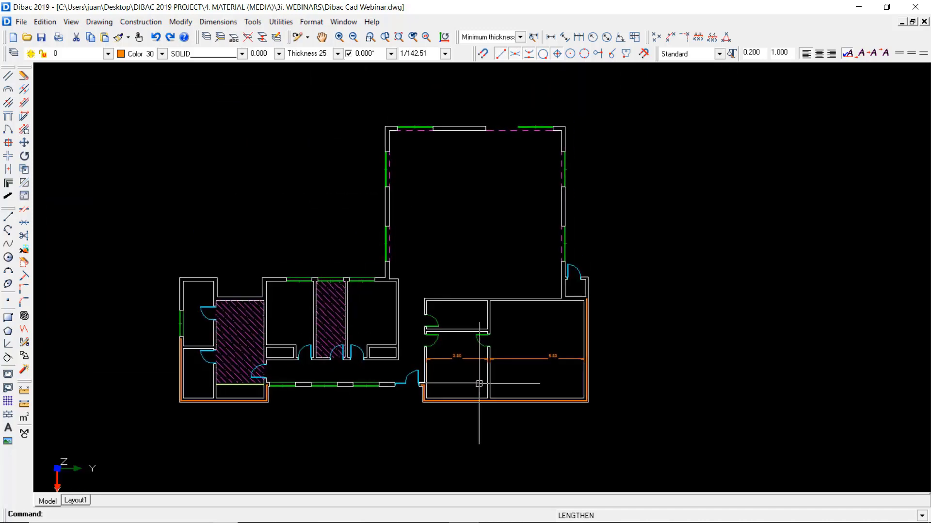
{"action": "scroll", "coordinate": [482, 405], "scroll_direction": "up", "scroll_amount": 1}
{"action": "scroll", "coordinate": [476, 410], "scroll_direction": "down", "scroll_amount": 2}
{"action": "middle_click_drag", "start_coordinate": [476, 407], "coordinate": [479, 398]}
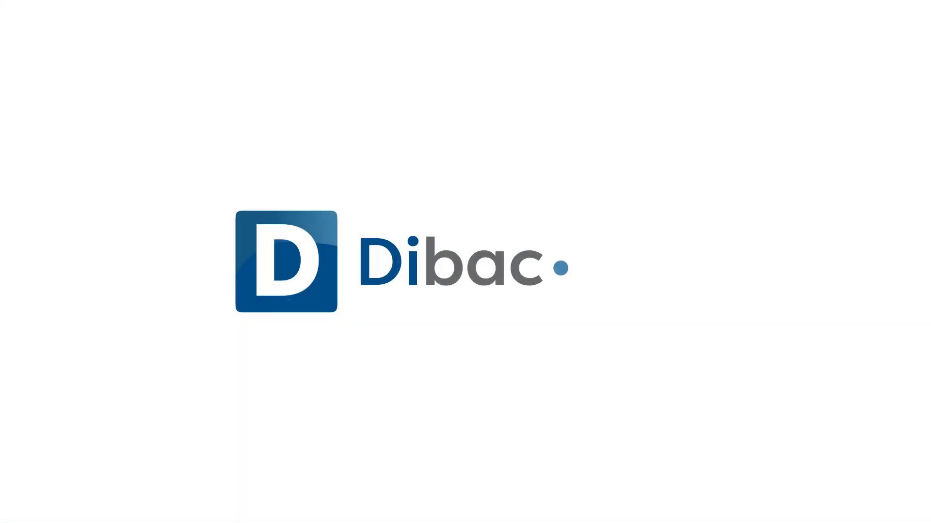